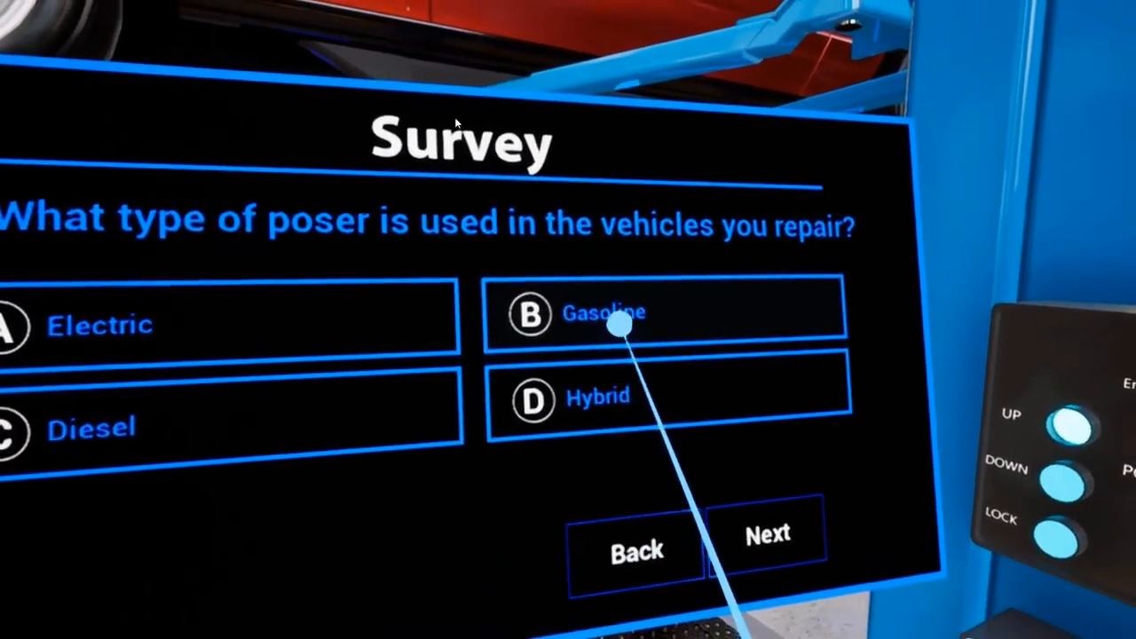
Answer the survey question about the repaired vehicles' power type with Gasoline and advance to the next question.
click(622, 300)
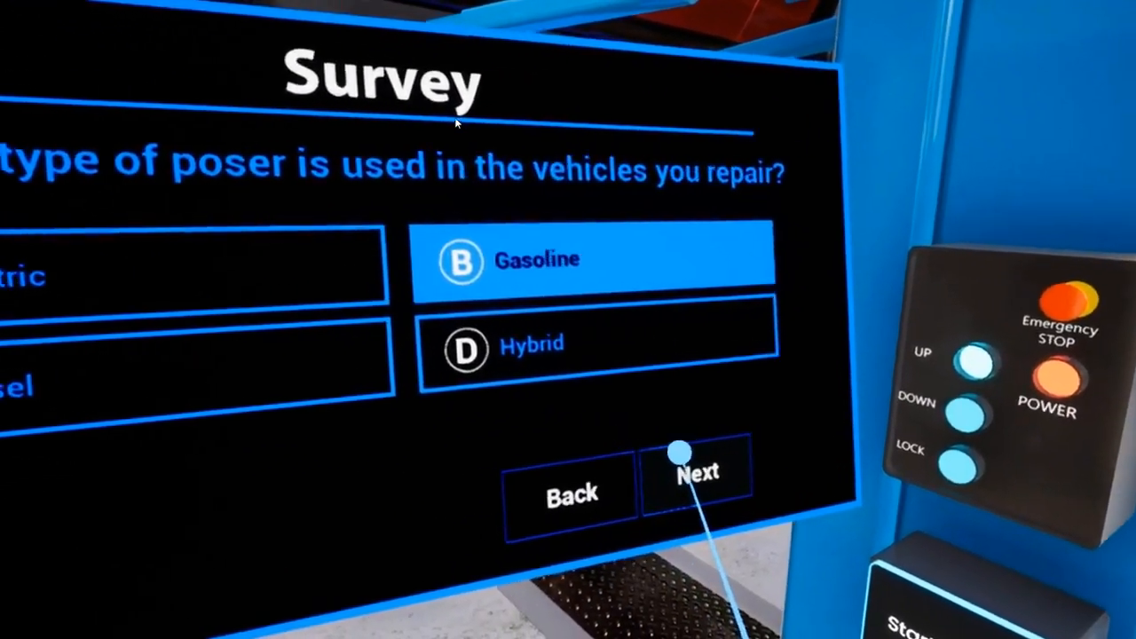
click(679, 455)
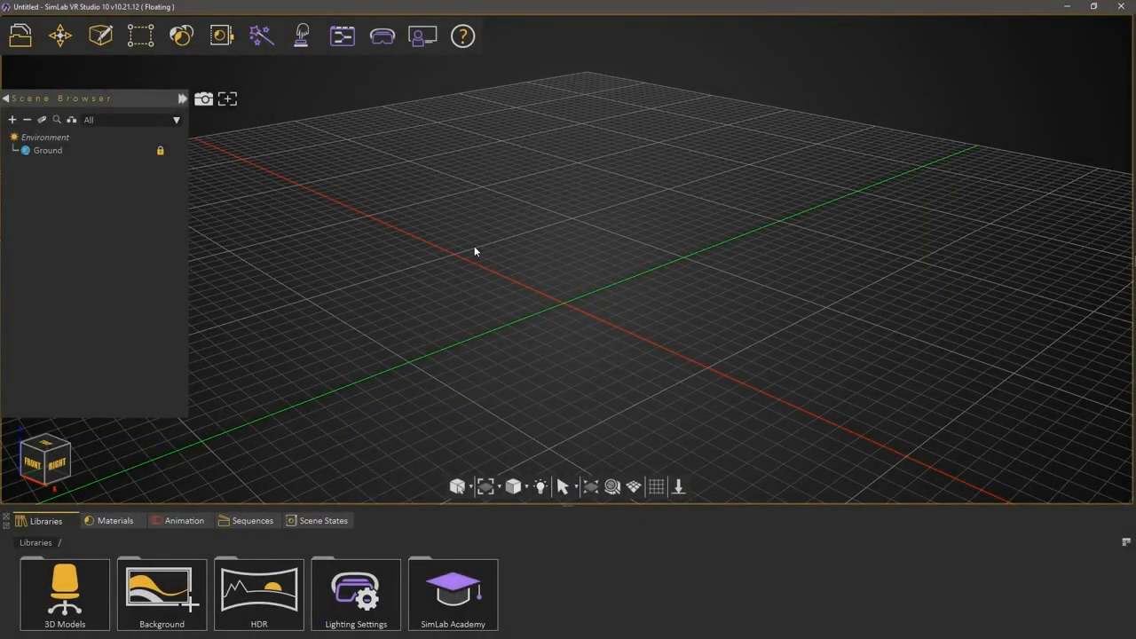
Load the Surveys tutorial environment from the SimLab Academy Evaluation library into the empty scene.
double_click(457, 585)
double_click(200, 584)
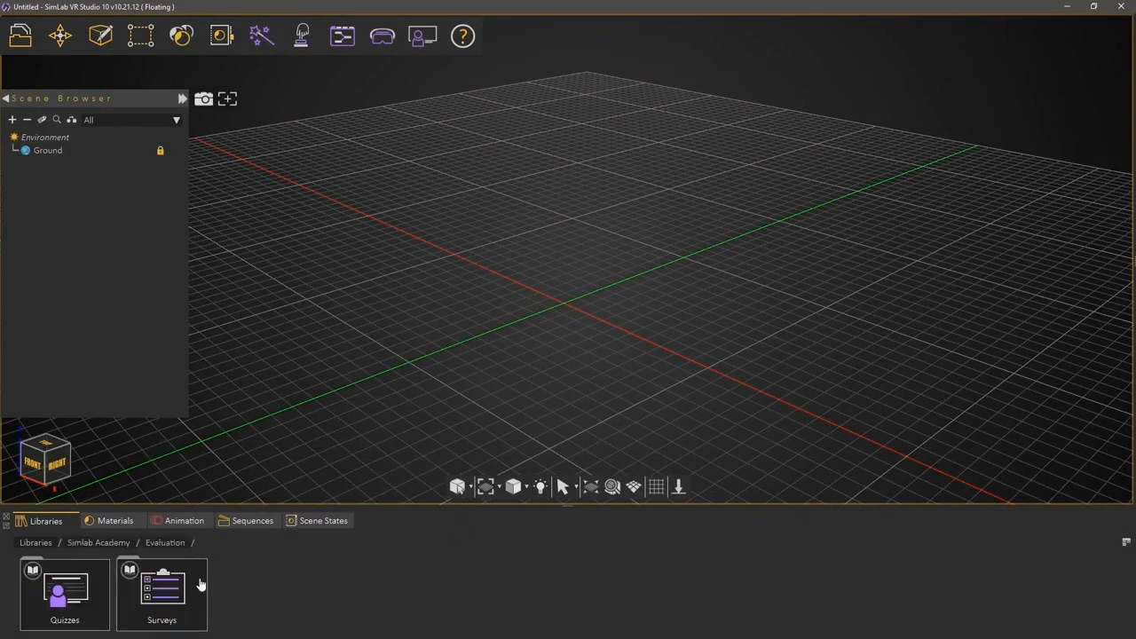
double_click(183, 587)
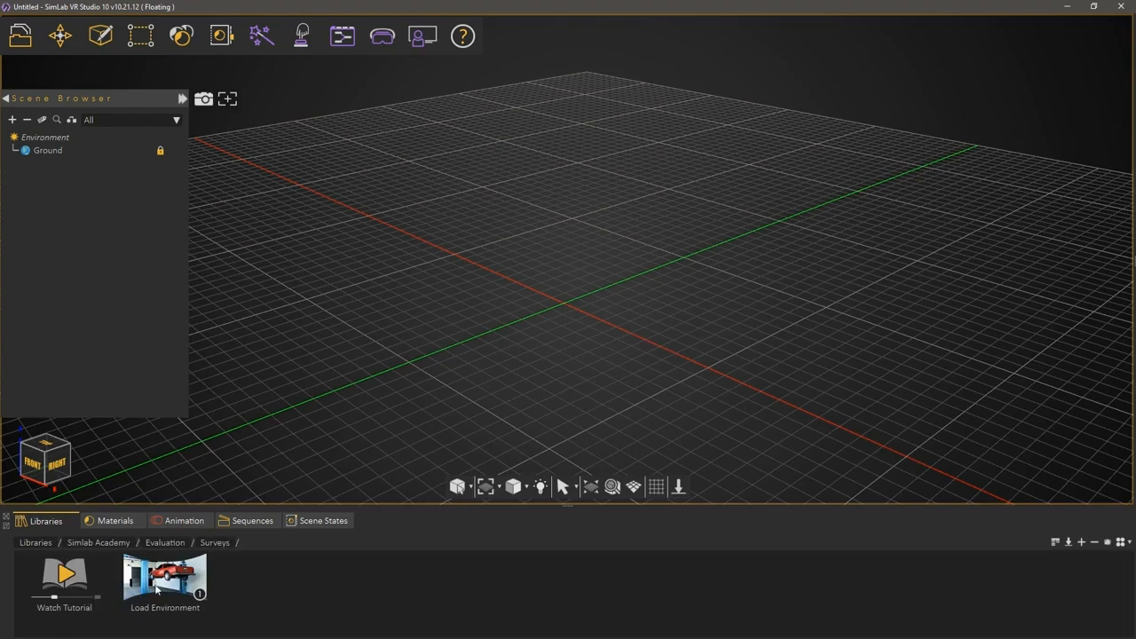
drag(165, 581, 557, 308)
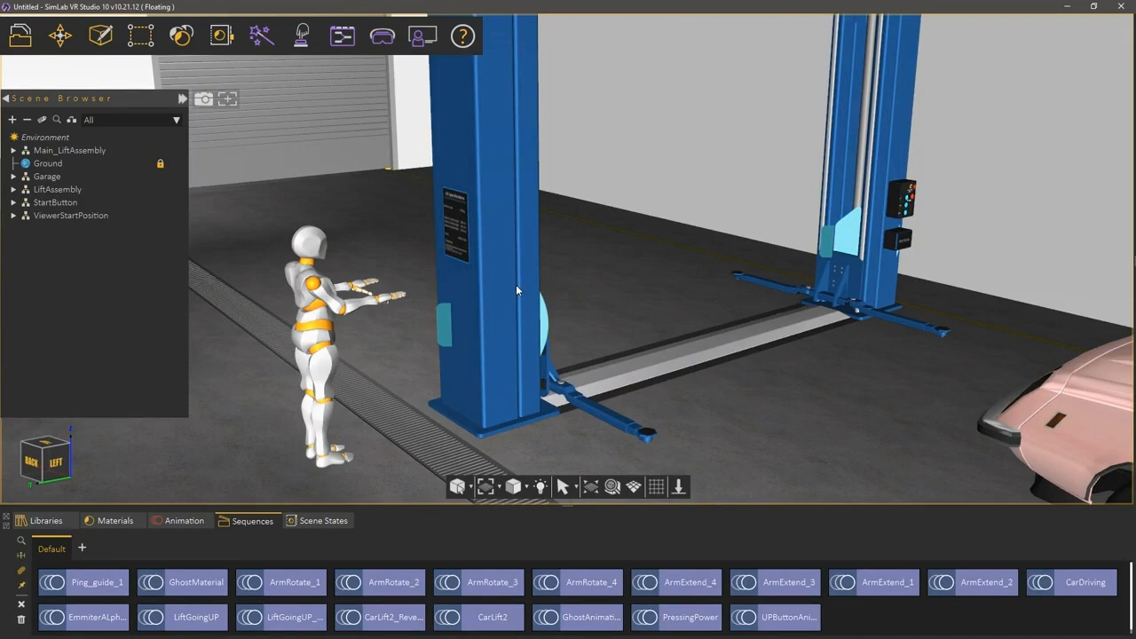
Create a new quiz object and bring it into view in the scene.
click(423, 37)
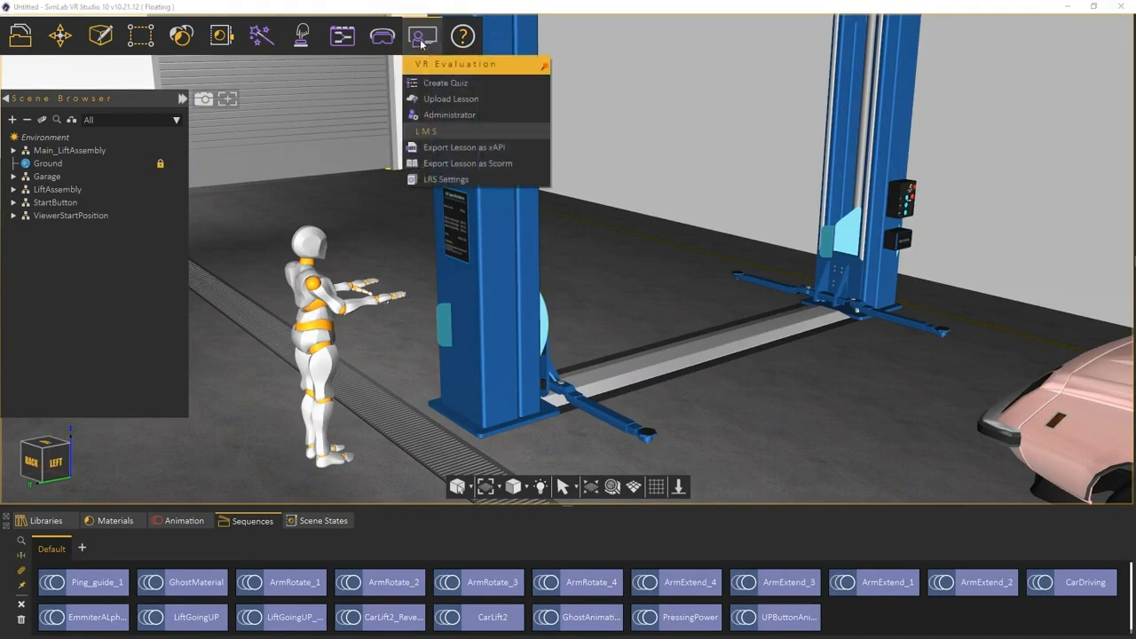
click(444, 82)
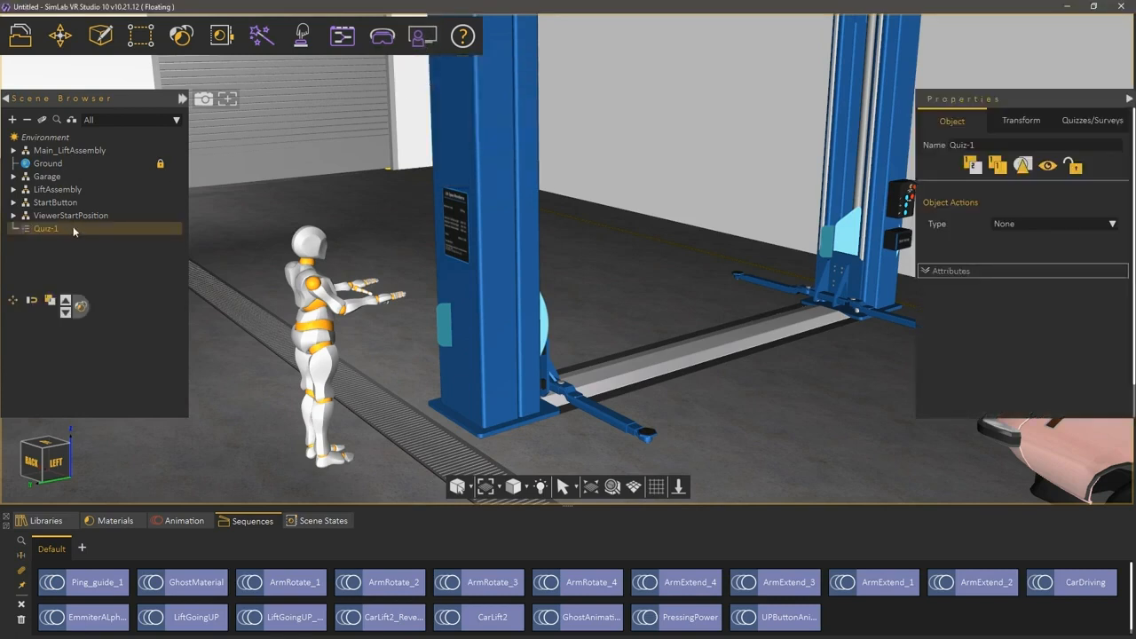
double_click(61, 228)
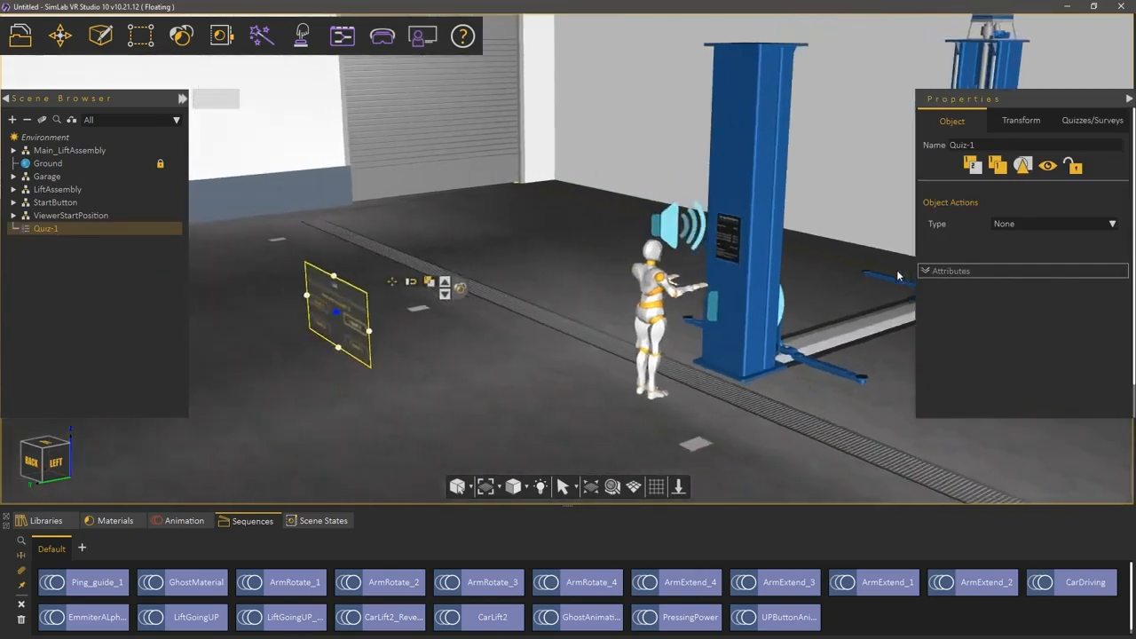
Place the quiz panel above the floor beside the lift post carrying the control box and the Start Survey button.
middle_drag(598, 285, 266, 318)
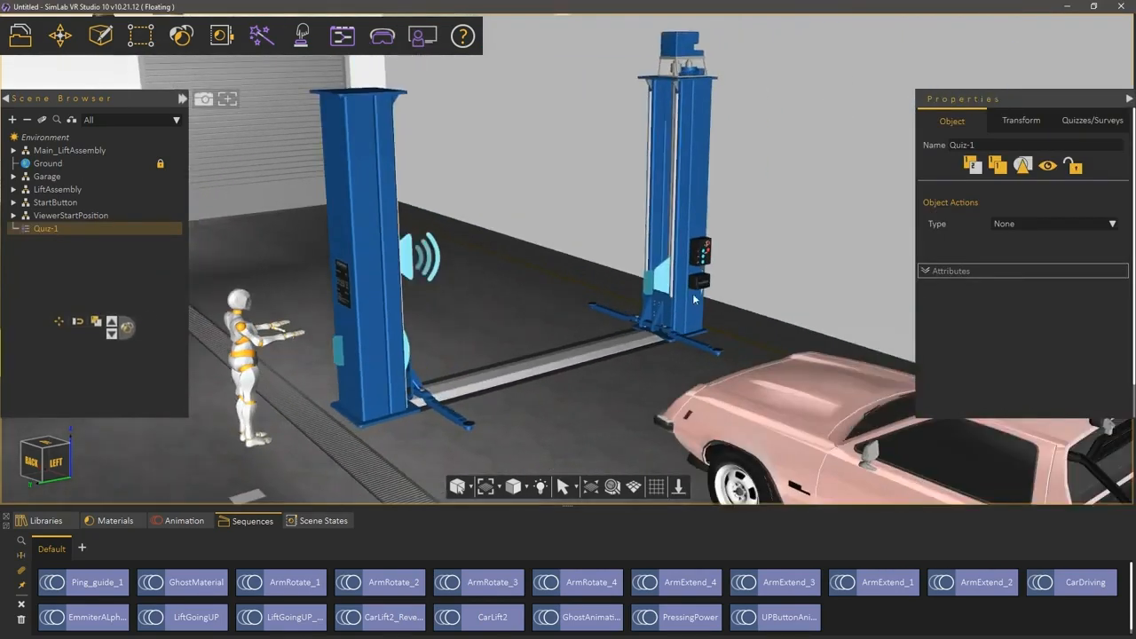
scroll(699, 328, up, 1)
scroll(700, 328, up, 5)
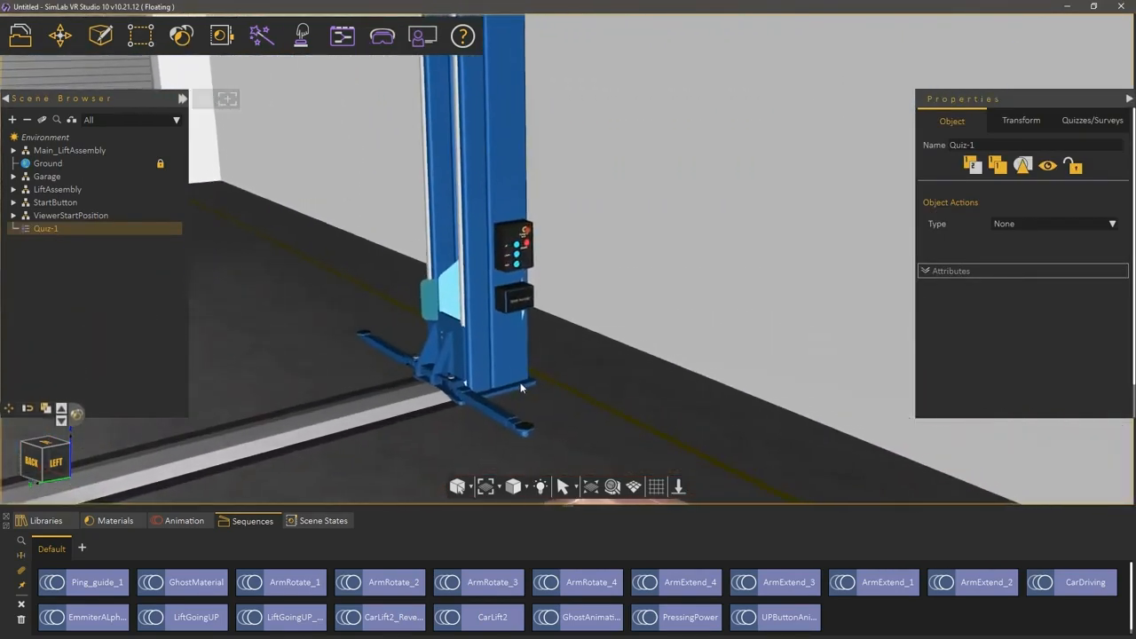
click(503, 444)
drag(503, 333, 498, 237)
middle_drag(672, 392, 746, 295)
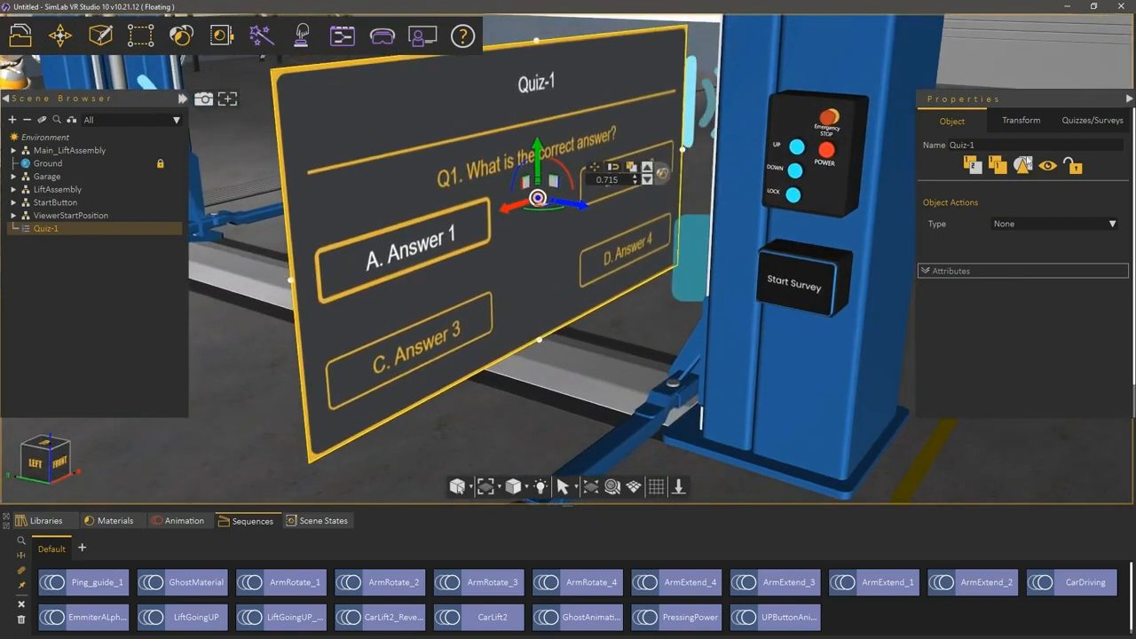
Rename the quiz as Survey and change its content type to Survey.
click(1092, 120)
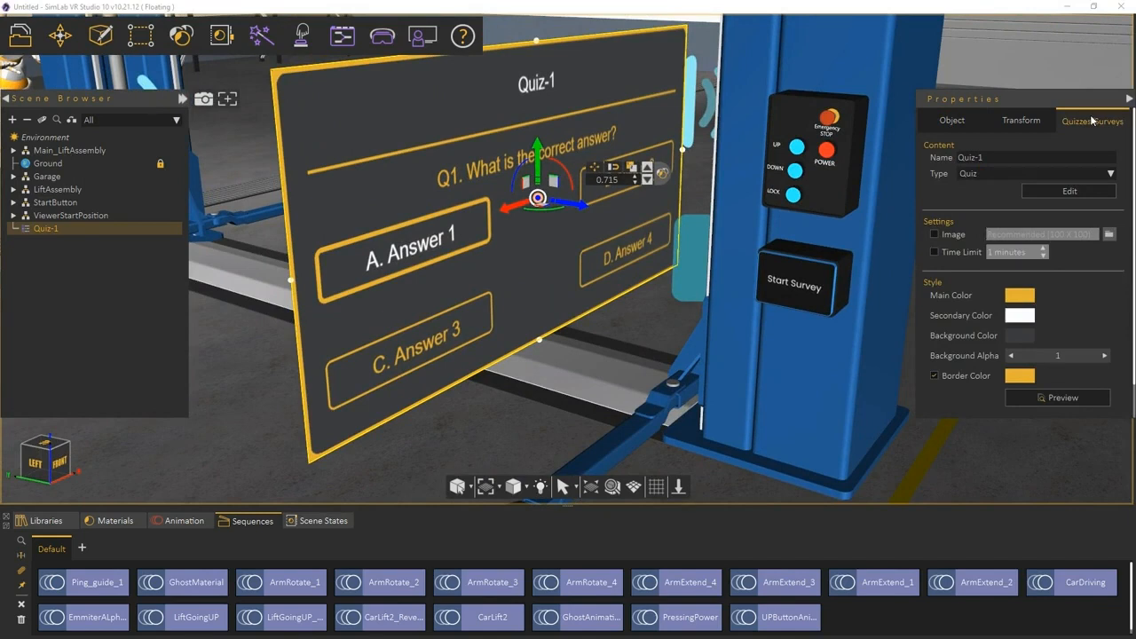
drag(985, 157, 921, 154)
text(Survey)
click(1016, 173)
click(1002, 188)
Set the survey's main color to blue #3d66e0 and copy its hex code.
click(1018, 296)
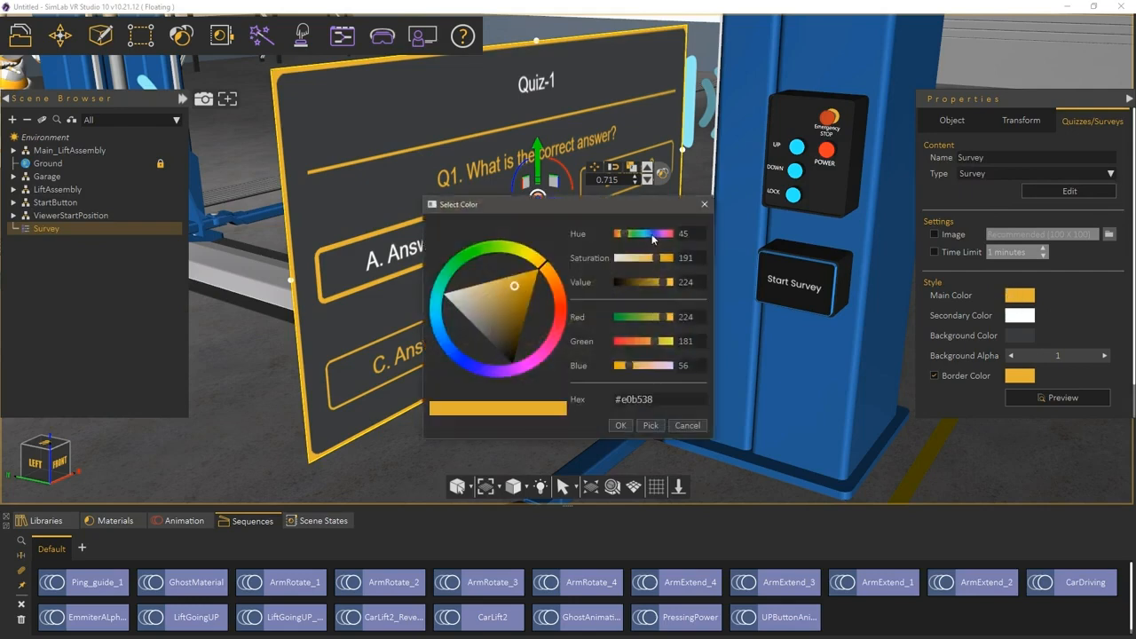
click(652, 233)
click(644, 341)
click(638, 317)
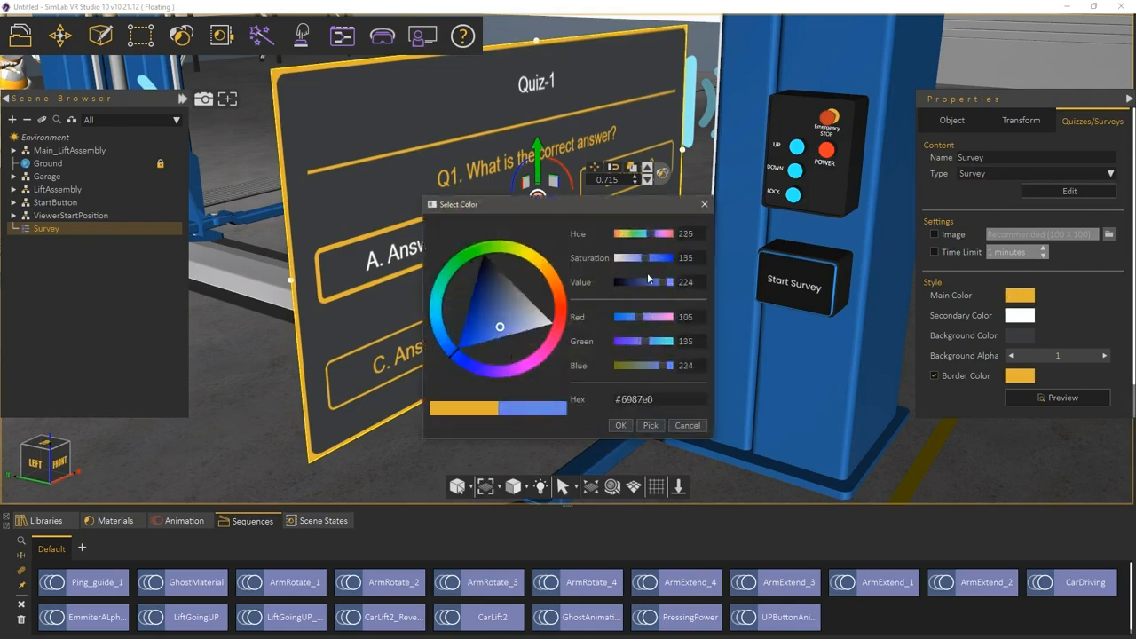
drag(648, 257, 662, 257)
drag(655, 400, 615, 400)
key(ctrl+c)
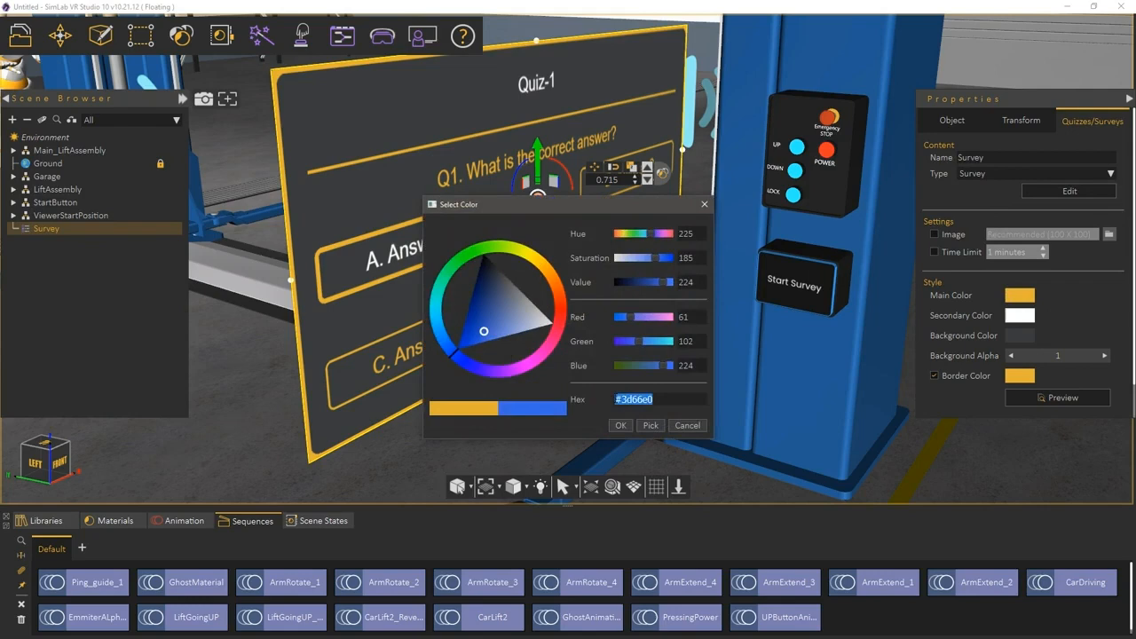
click(621, 425)
Set the survey's border color to the copied blue #3d66e0.
click(1030, 375)
key(ctrl+v)
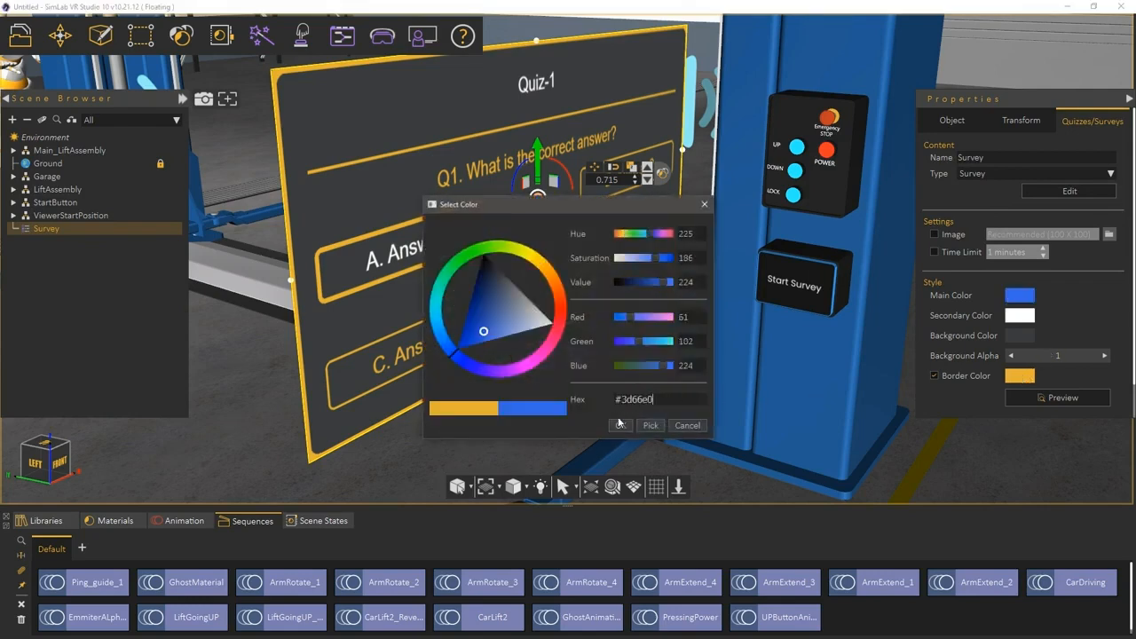
click(620, 425)
Darken the survey's background color to #181a1a and preview the new style on the panel.
click(1003, 334)
drag(626, 284, 615, 283)
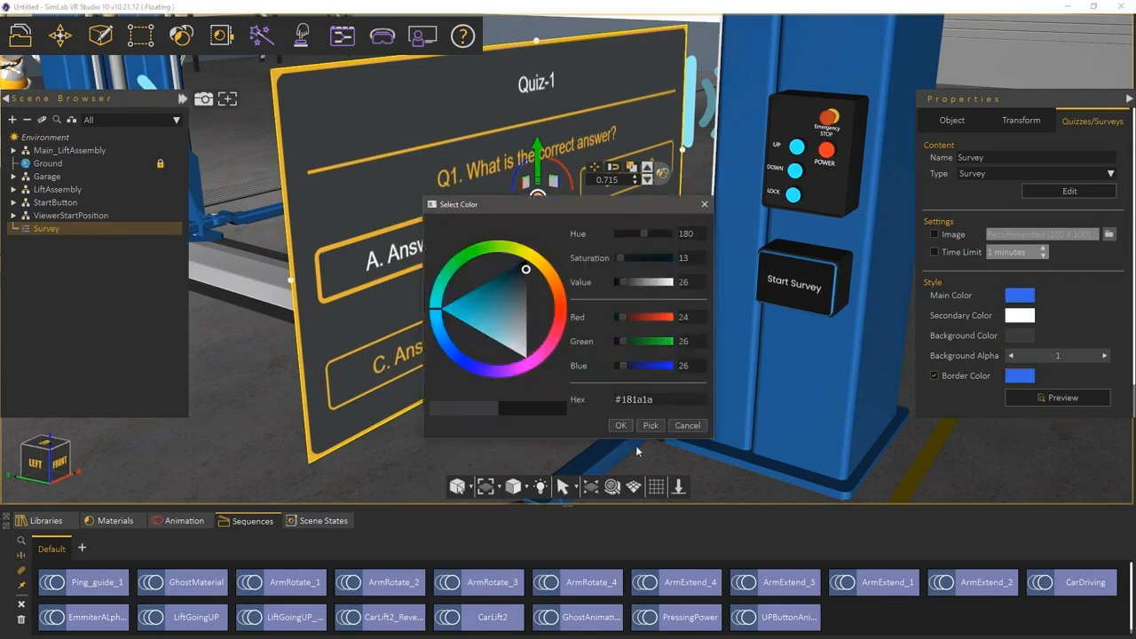
click(621, 425)
click(1056, 398)
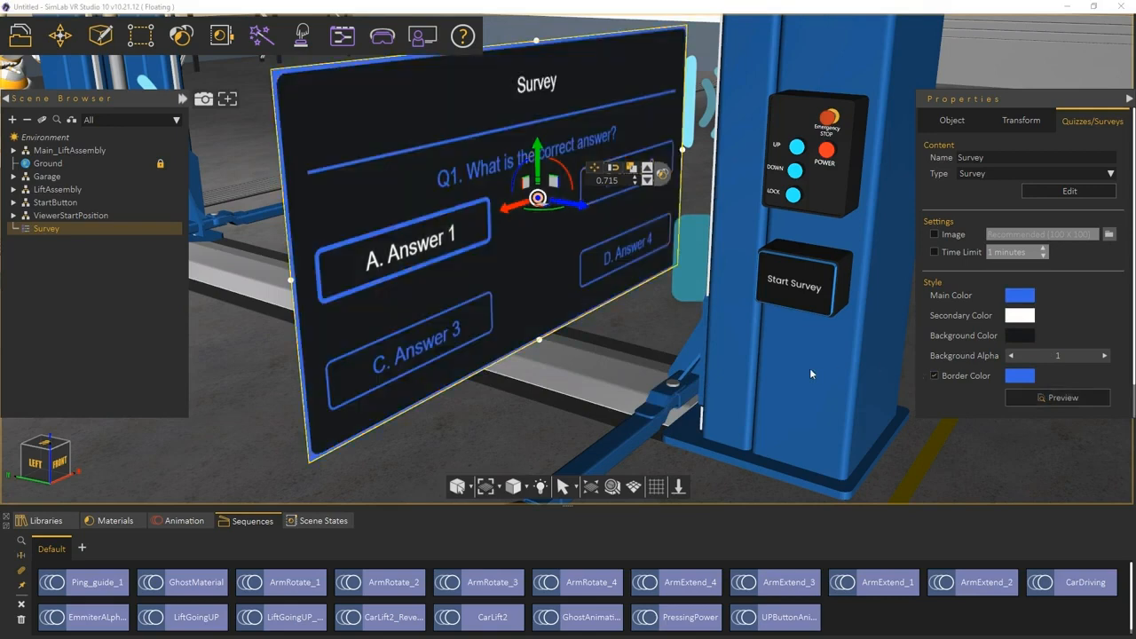
mouse_move(809, 367)
mouse_down()
mouse_move(783, 352)
mouse_move(822, 378)
mouse_up()
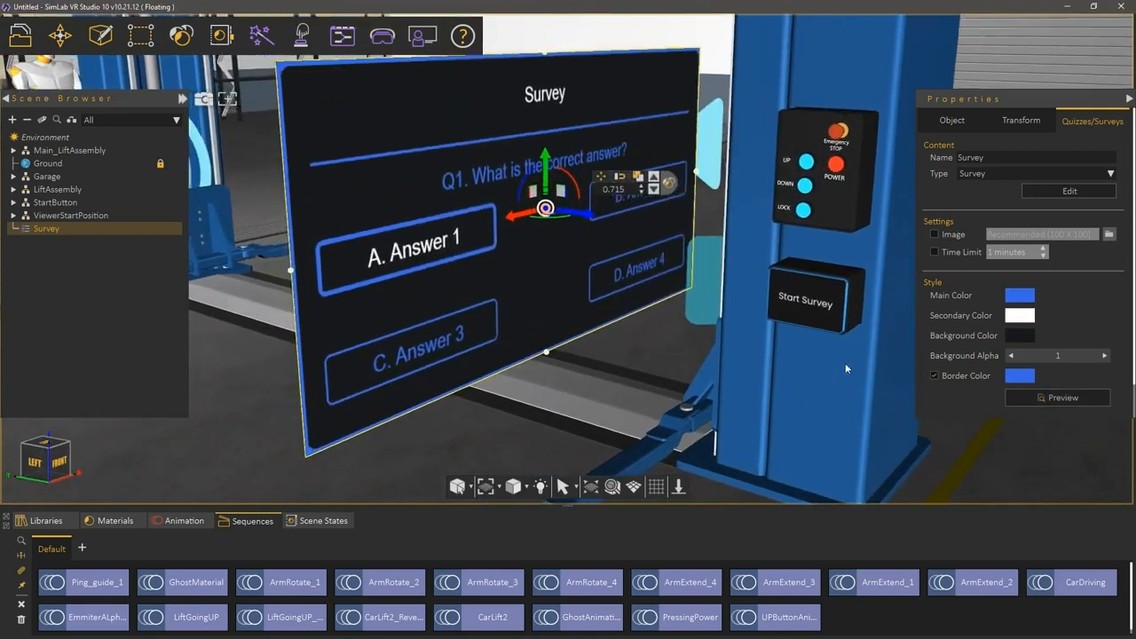
Add a first survey question reading "What type of vehicle will you mostly be using this lift for?".
click(1036, 192)
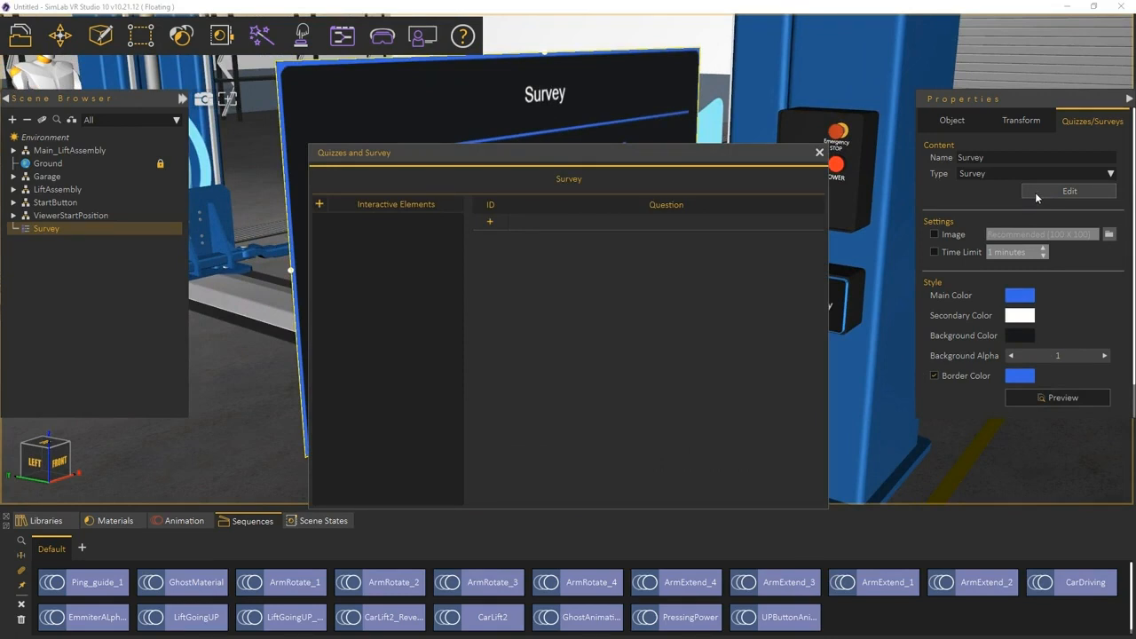
click(490, 222)
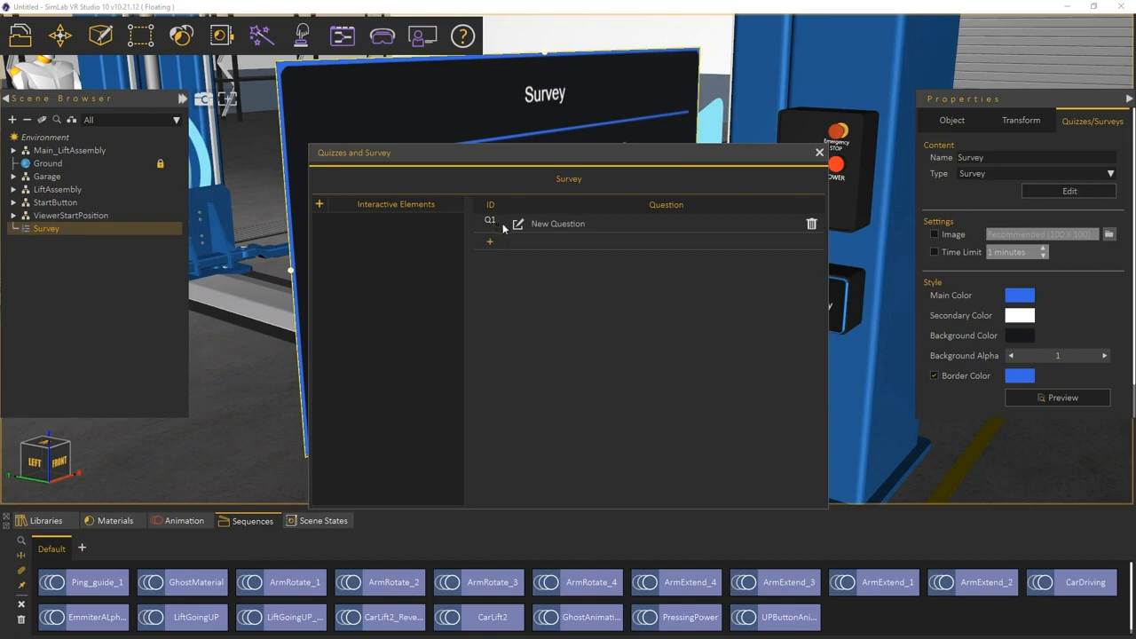
click(518, 225)
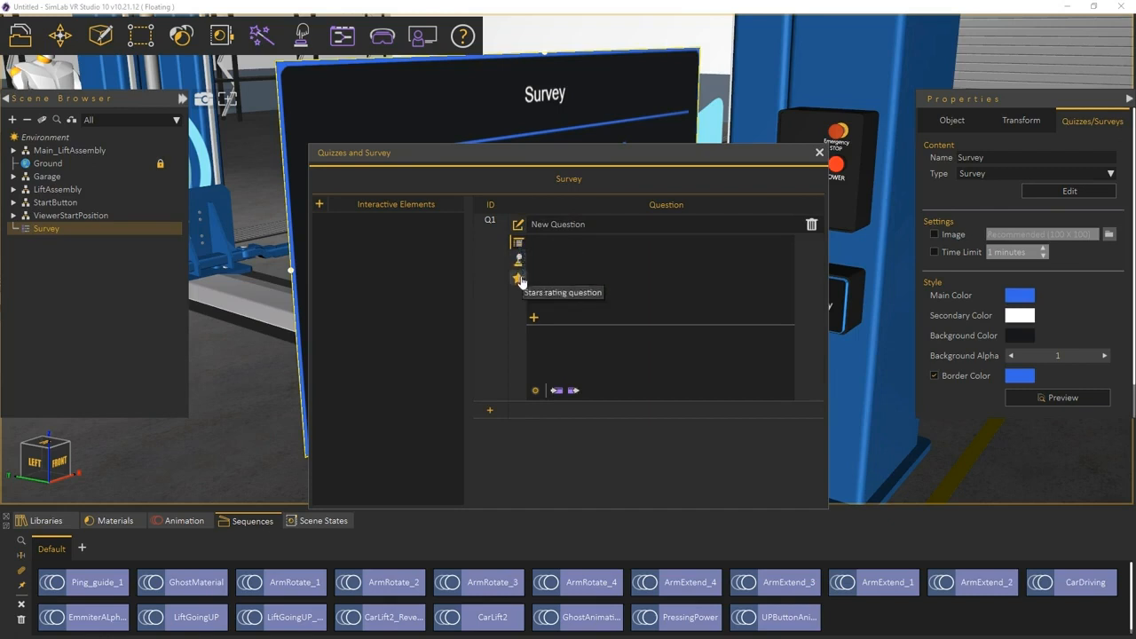
drag(586, 225, 530, 224)
text(Wh)
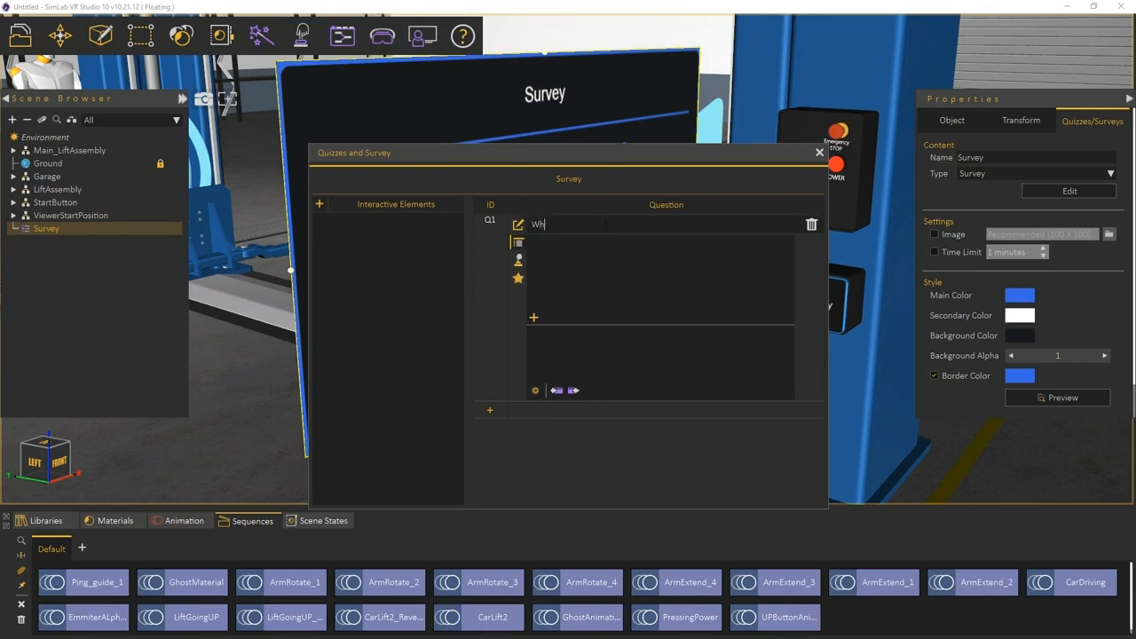
text(at type of vehicle will you mostly be using this lift)
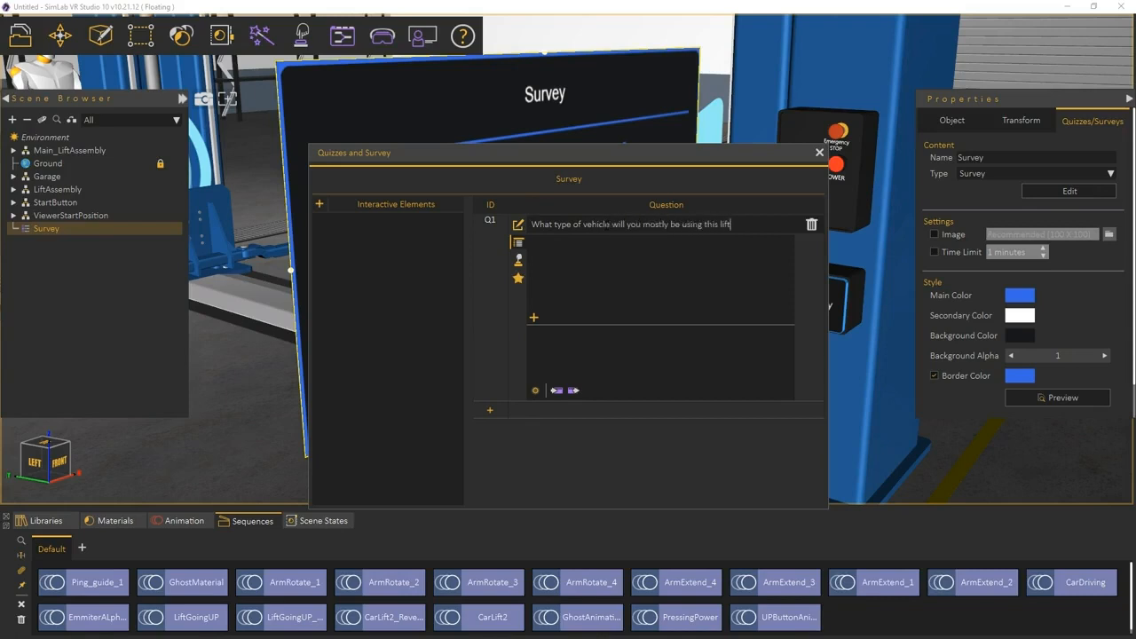
text( for?)
Give the first question four answers: Sedans, SUVs, Pickup Trucks and Buggies.
click(533, 319)
click(534, 320)
click(533, 319)
click(533, 320)
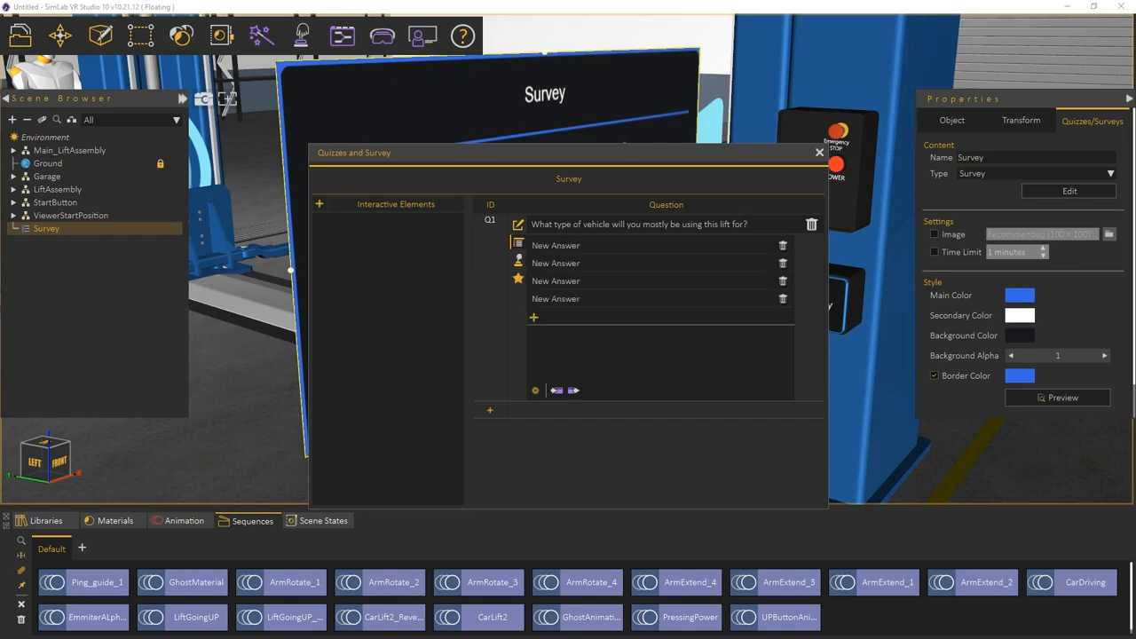
triple_click(588, 245)
text(Sedans)
triple_click(587, 256)
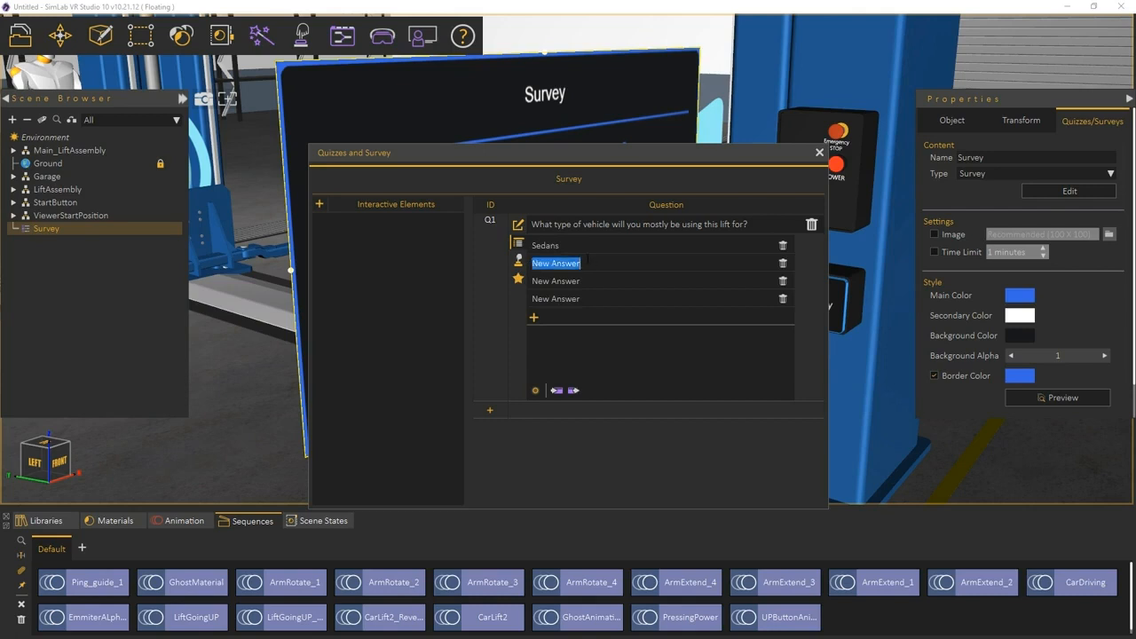
text(SUVs)
triple_click(585, 281)
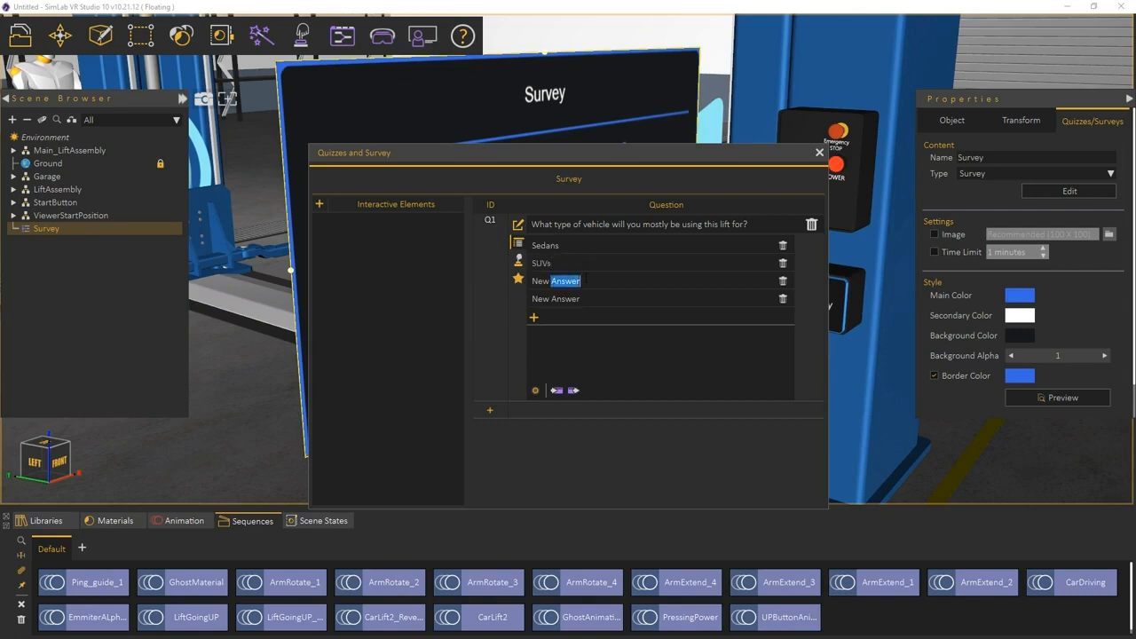
text(Pickup Trucks)
triple_click(585, 299)
text(Buggies)
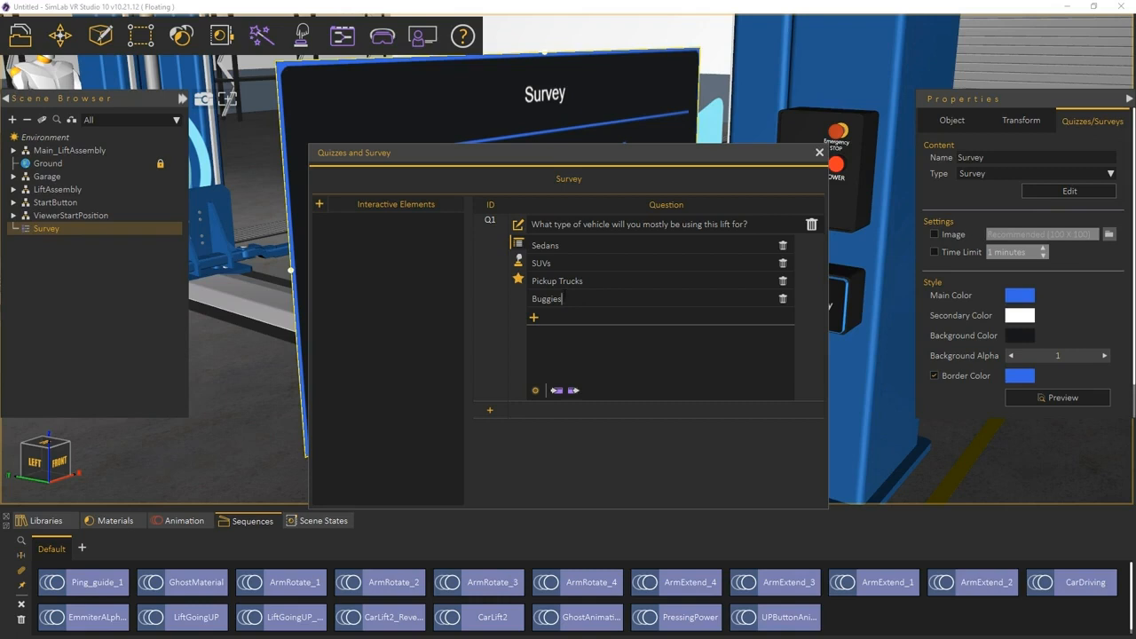
Add a second survey question reading "What type of poser is used in the vehicles you repair?".
click(489, 410)
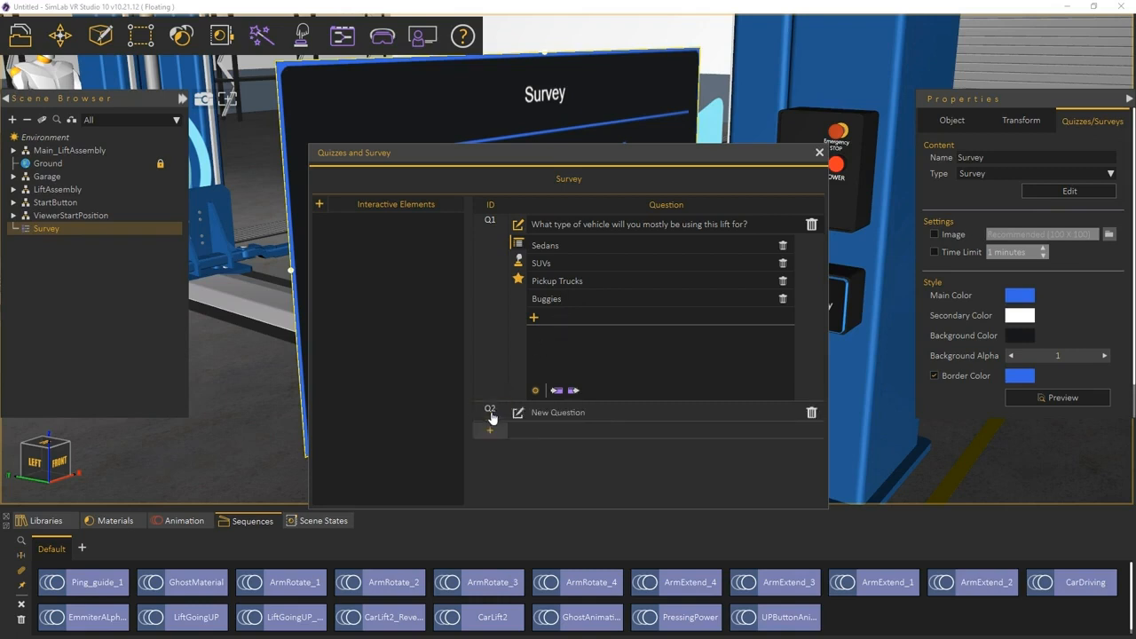
click(515, 412)
click(588, 241)
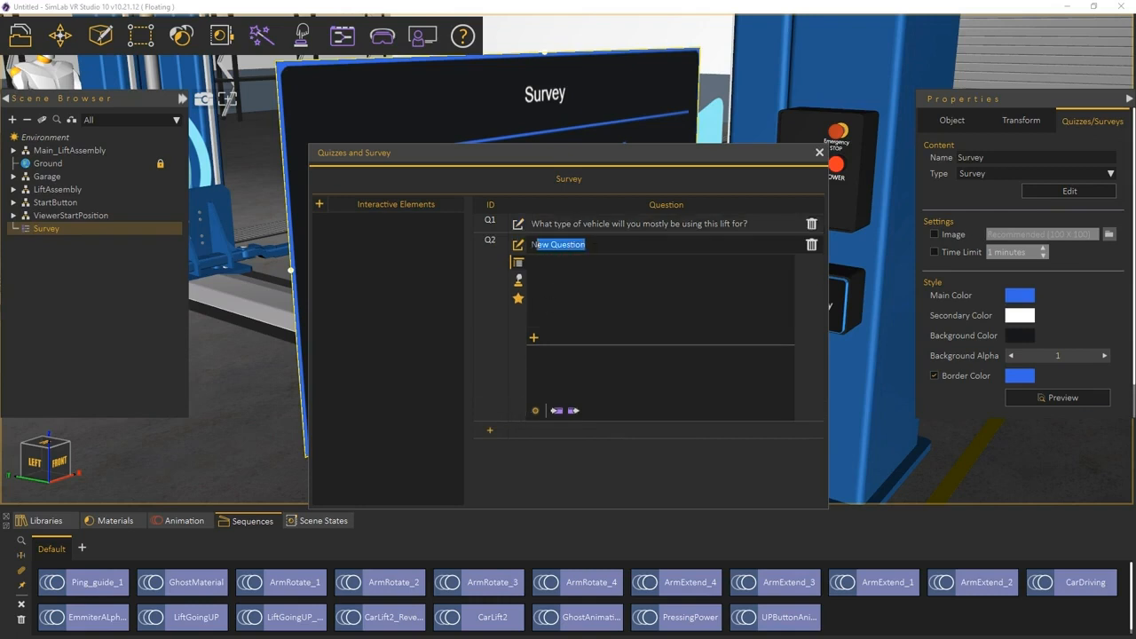
text(What type of poser is used in)
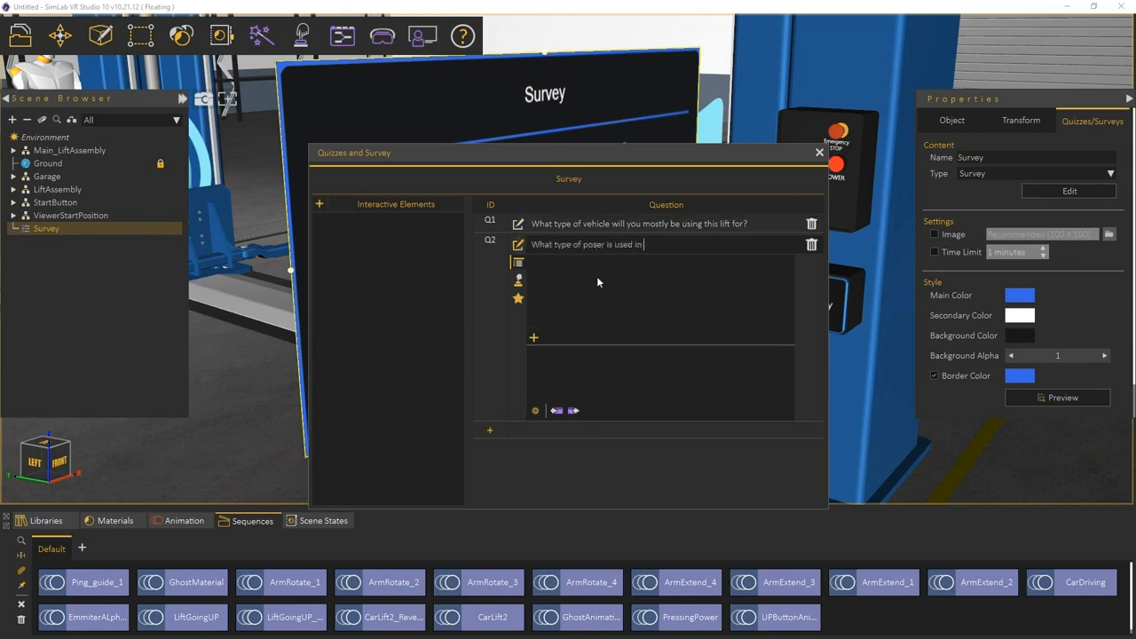
text( the vehicles you repair?)
Add four answers to the second question and name the first two Electric and Gasoline.
click(533, 339)
click(533, 339)
click(534, 339)
click(534, 340)
double_click(594, 264)
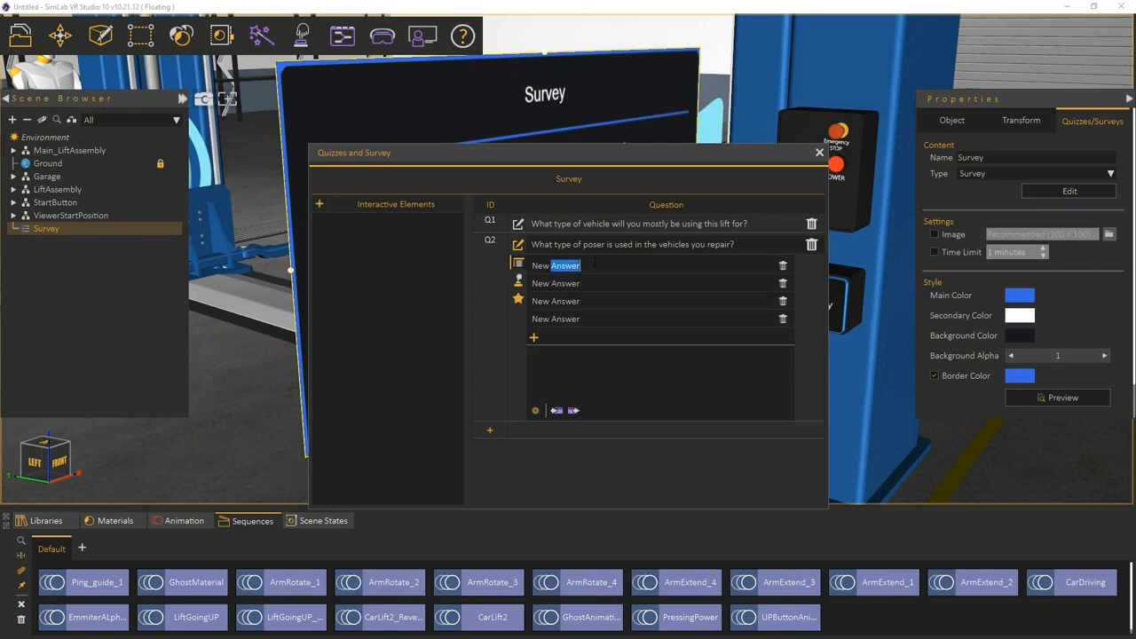
key(ctrl+a)
key(BackSpace)
text(Electric)
double_click(593, 277)
key(ctrl+a)
key(BackSpace)
text(Ga)
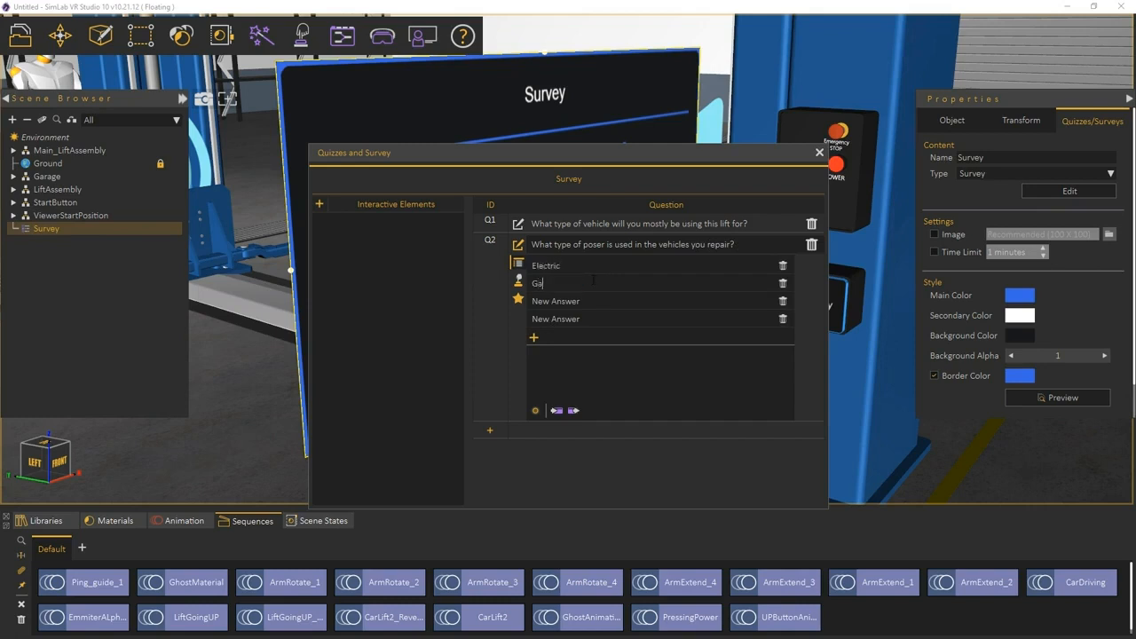
text(soline)
Name the second question's remaining two answers Diesel and Hybrid.
triple_click(585, 303)
text(Diesel)
triple_click(583, 319)
text(Hybrid)
Add a third survey question reading "How long have you been working in the Auto Repair industry?".
click(492, 431)
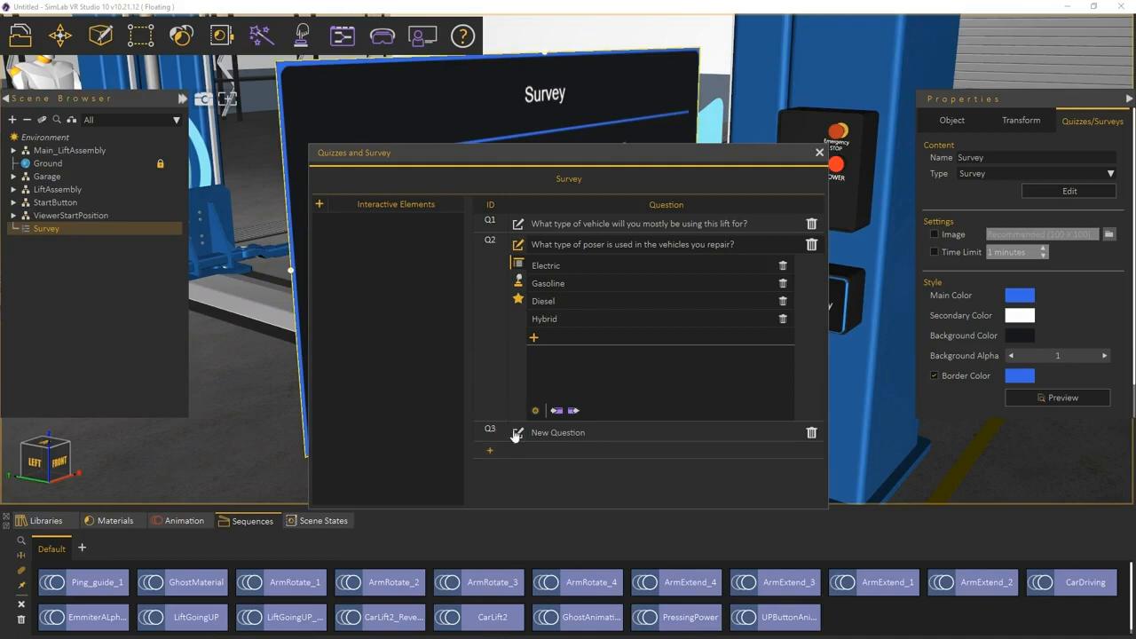
click(517, 433)
drag(561, 264, 585, 265)
key(ctrl+a)
text(How long have you been)
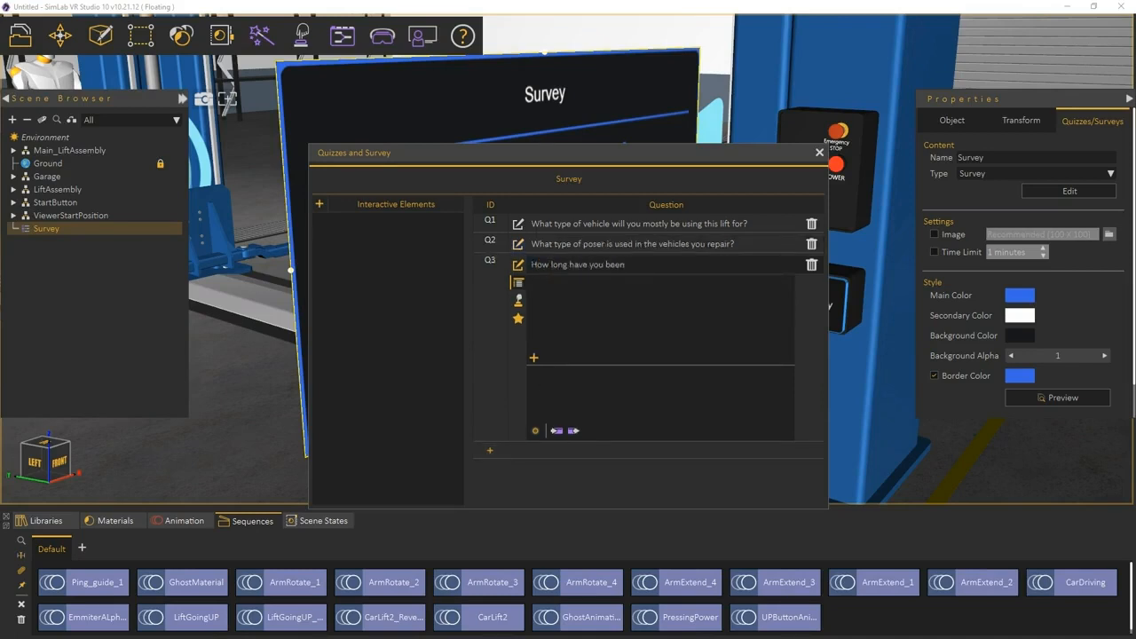
text( working in the Auto Repair industry?)
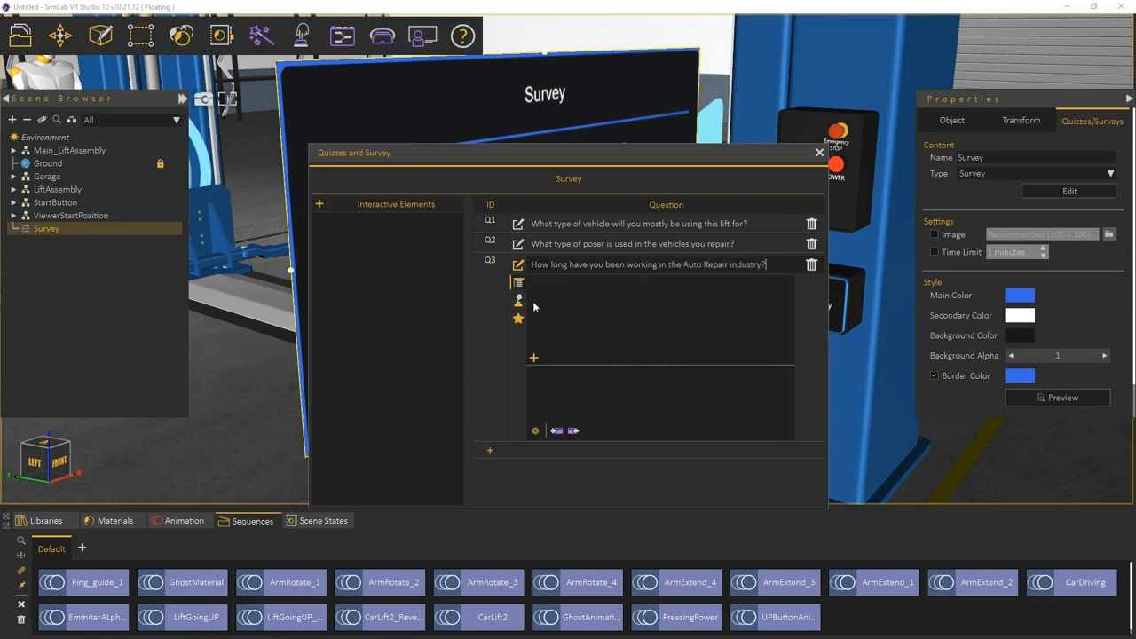
Give the third question four answers: 0-2 years, 2-5 years, 5-10 years and More than 10 years.
click(535, 355)
click(534, 355)
click(534, 355)
click(534, 355)
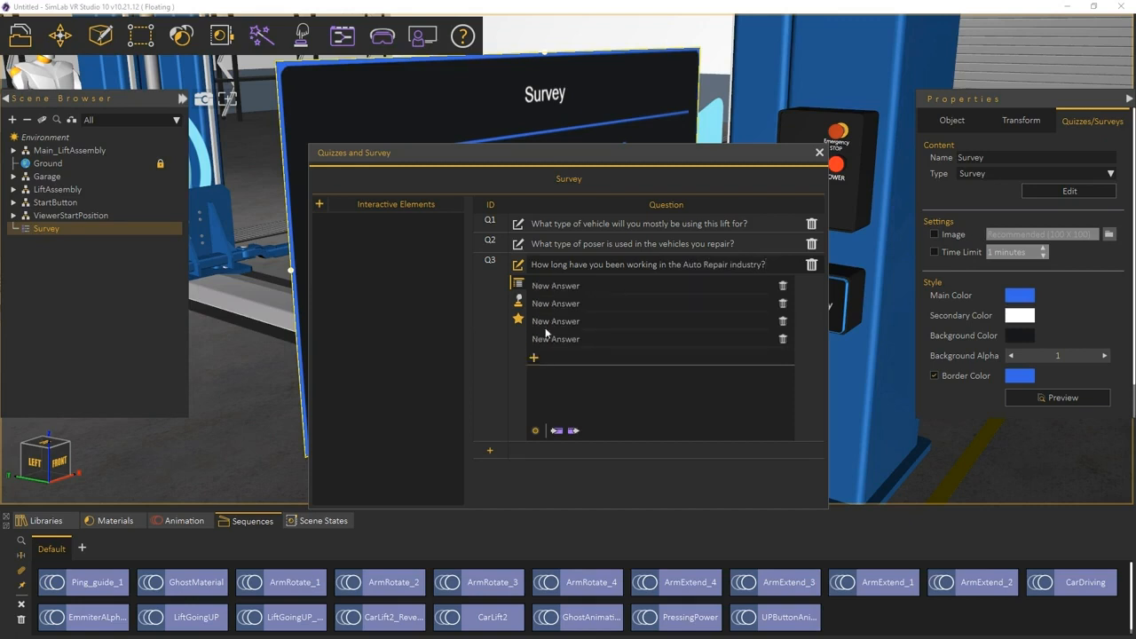
double_click(585, 286)
text(0-2 years)
double_click(586, 304)
text(2-5 years)
double_click(616, 321)
text(5-10 years)
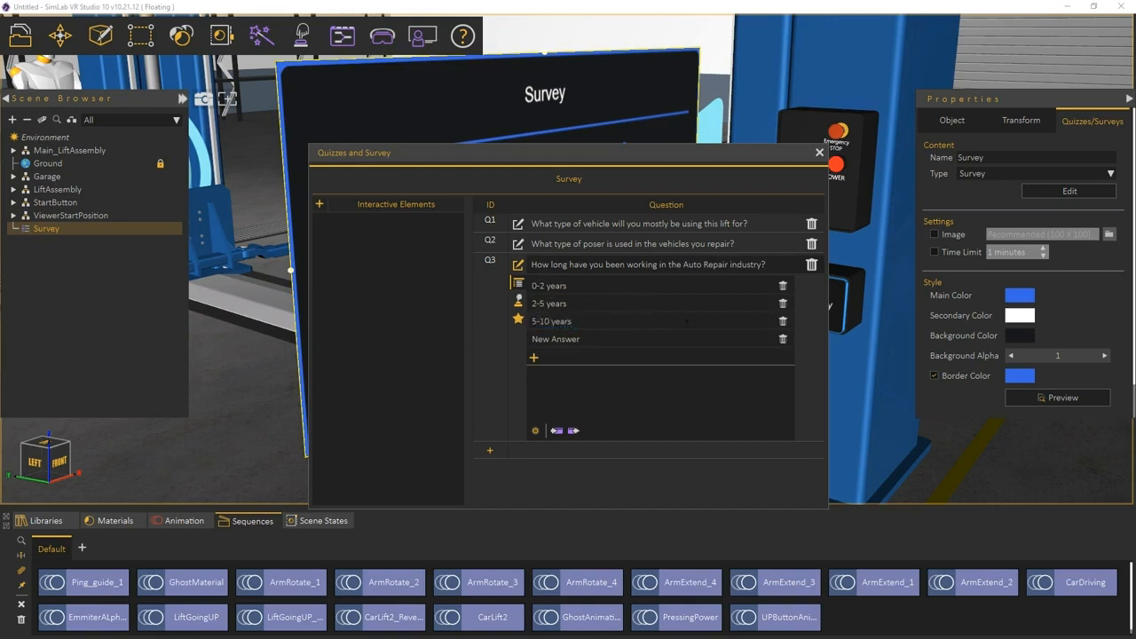
double_click(663, 338)
text(More than 10 years)
Add a fourth survey question reading "Have you ever used a different brand of Lifts".
click(491, 451)
click(518, 451)
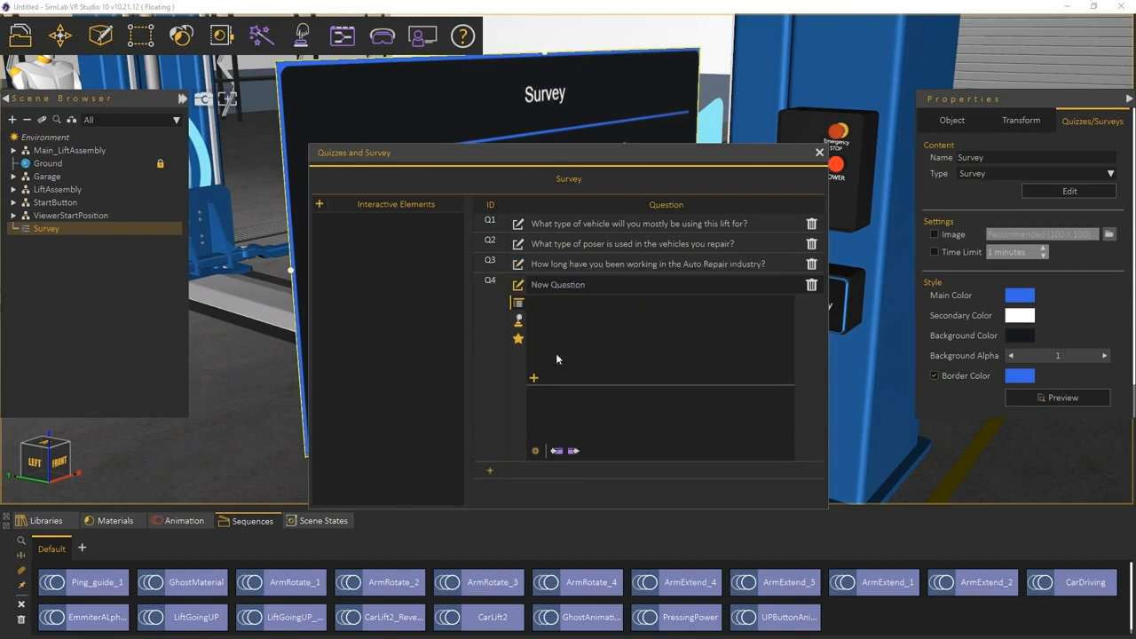
click(597, 284)
text(Have you ever used a different brand of Lifts)
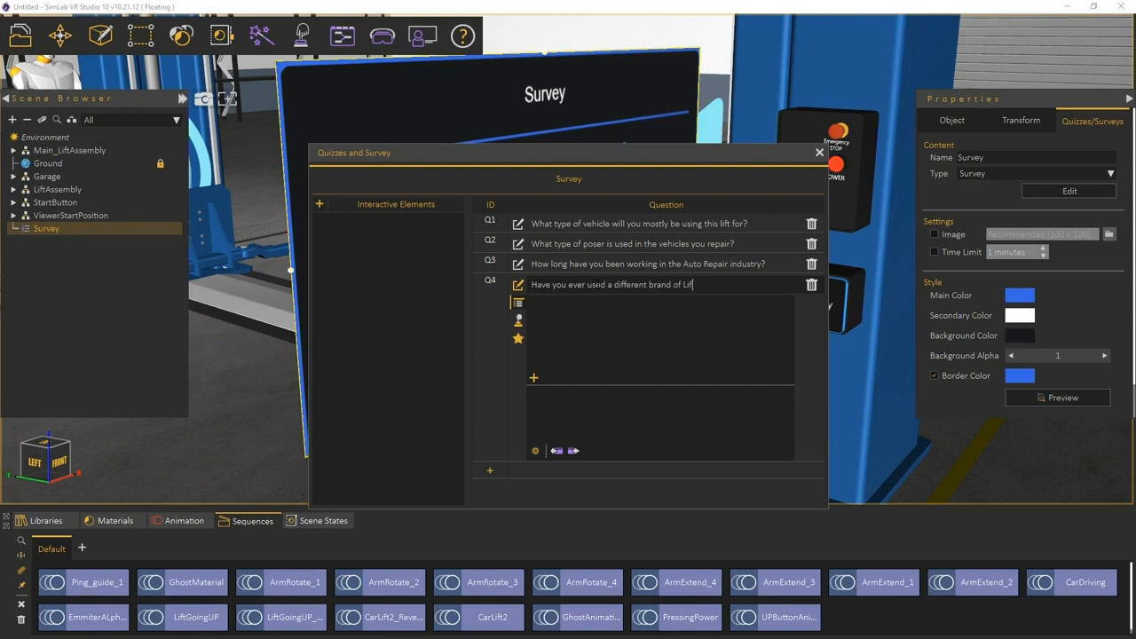
Give the fourth question three answers: Yes, No and "I have never operated a lift before".
click(535, 378)
click(535, 378)
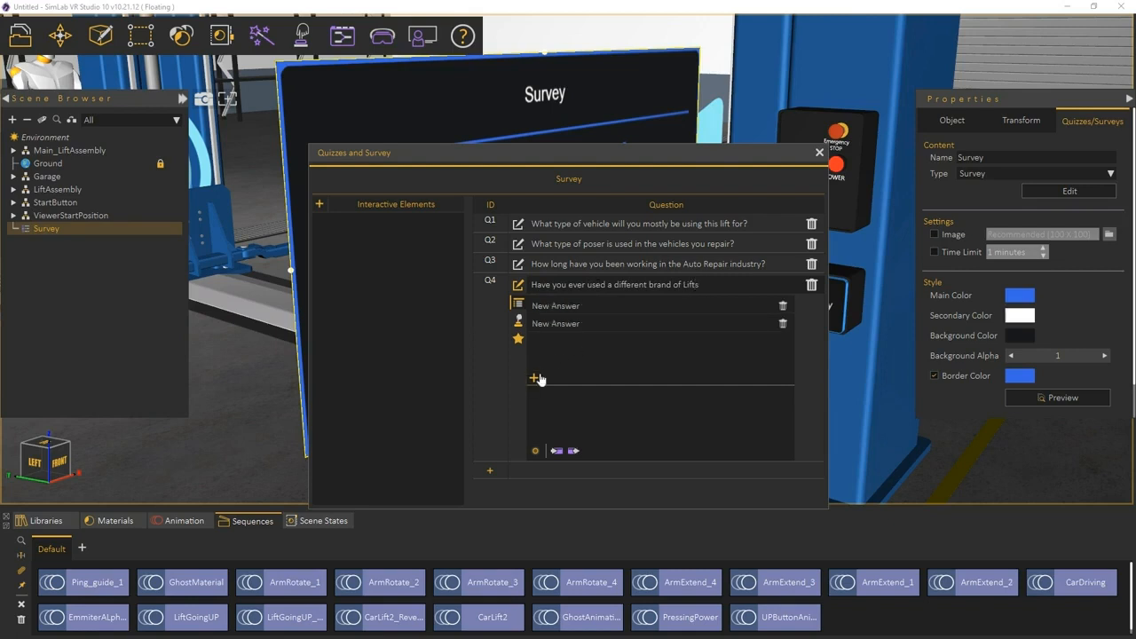
triple_click(594, 299)
text(Yes)
triple_click(586, 322)
text(No)
click(536, 376)
triple_click(568, 340)
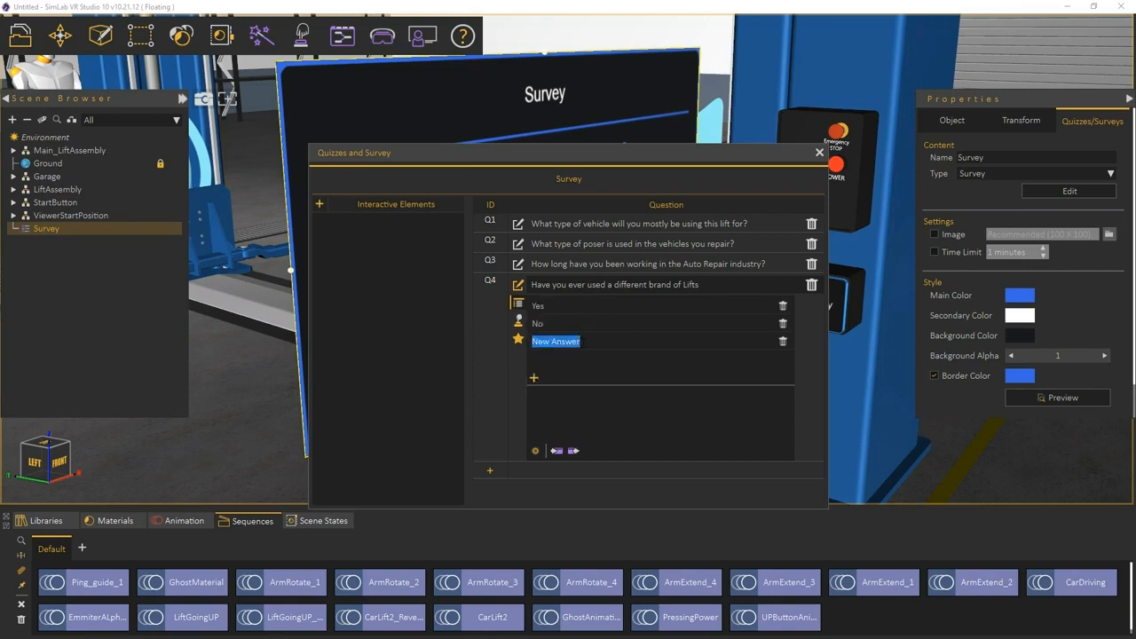
text(I have never operated a lift before)
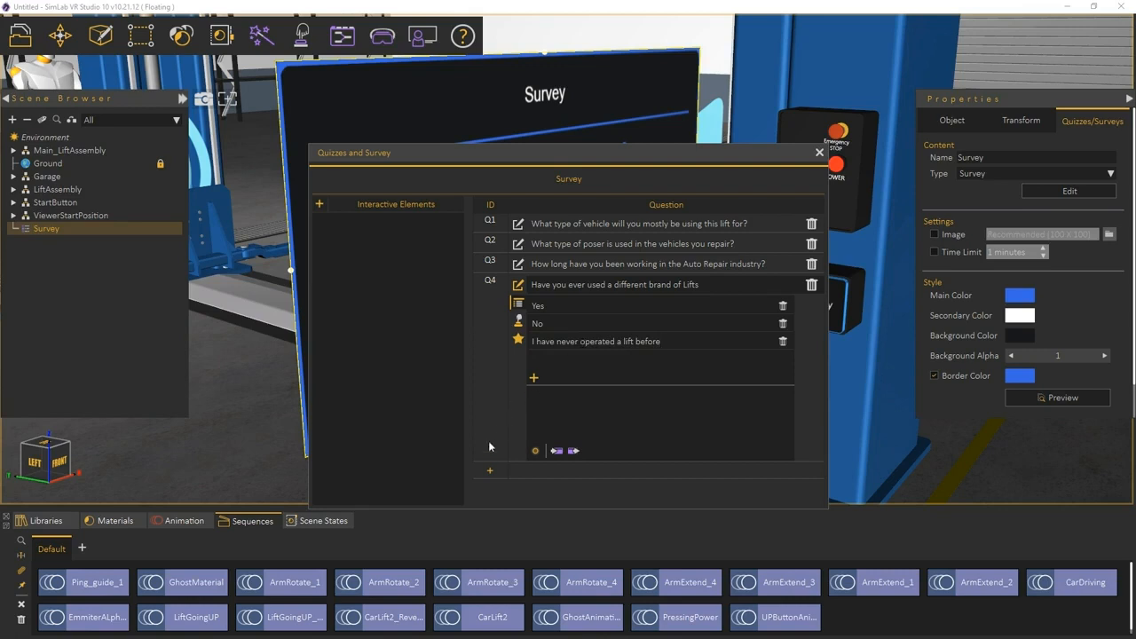
Add a fifth survey question reading "Have you ever had an accident while operating a lift?".
click(489, 469)
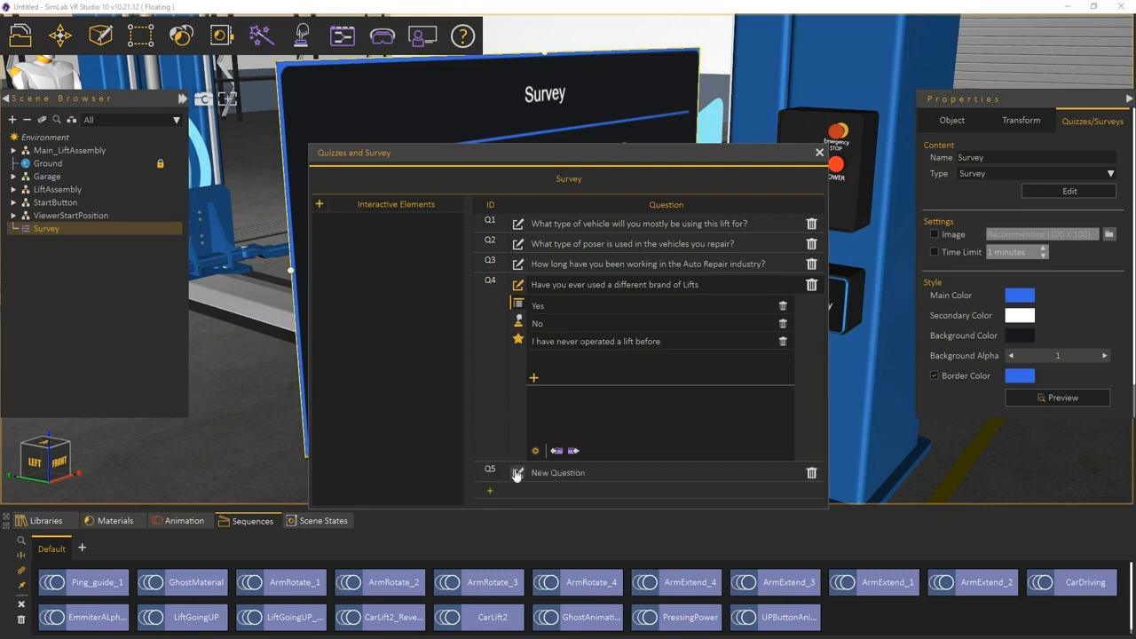
click(517, 472)
key(ctrl+a)
text(Hav)
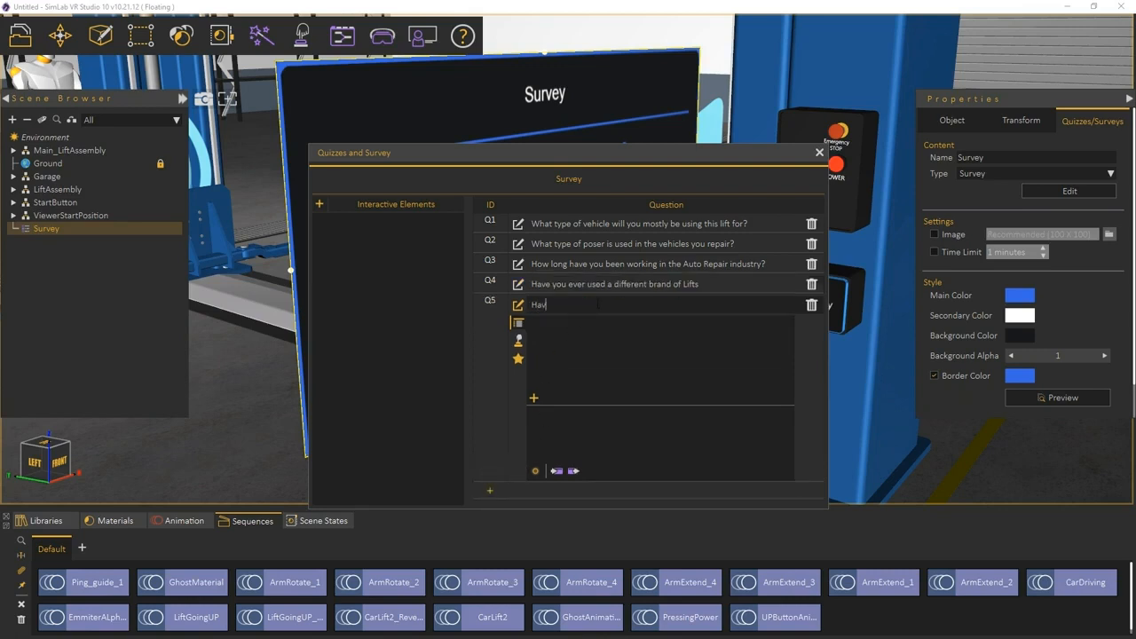
text(e you ever had an accident while operating a)
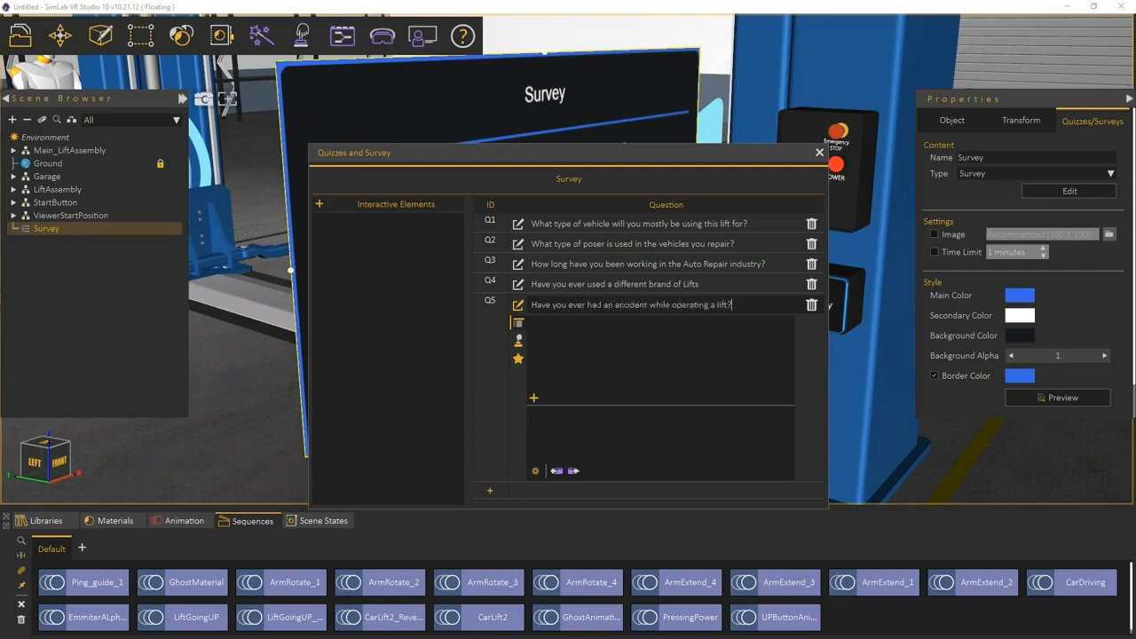
text( lift?)
Give the fifth question three answers: Yes, No and "I have never operated a lift before".
click(533, 397)
click(533, 398)
click(533, 398)
triple_click(566, 326)
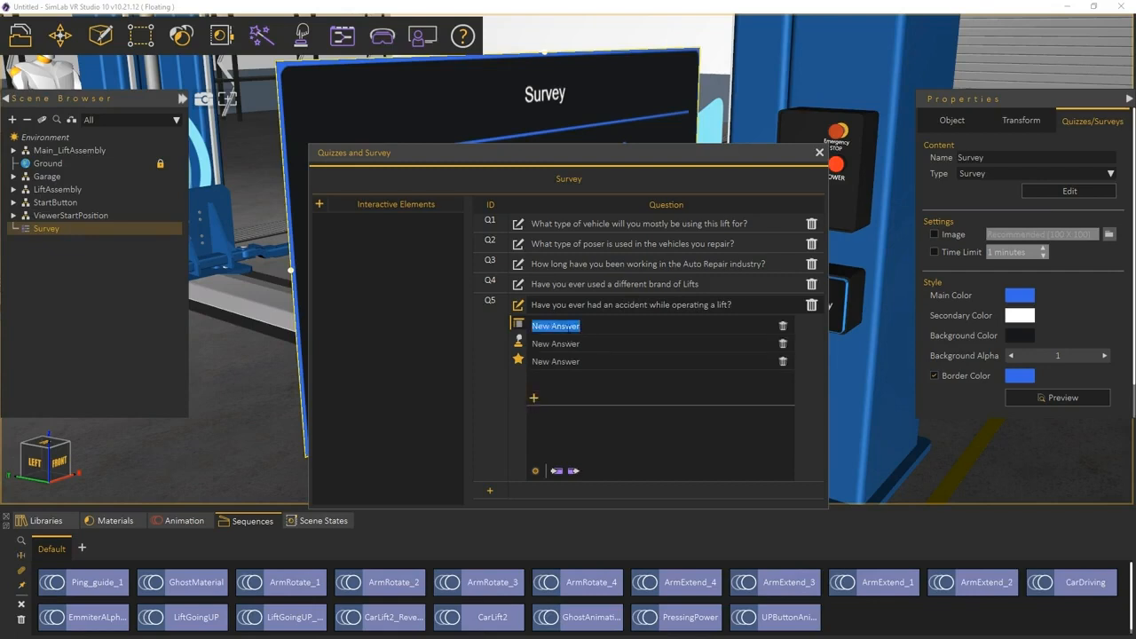
text(Yes)
triple_click(568, 341)
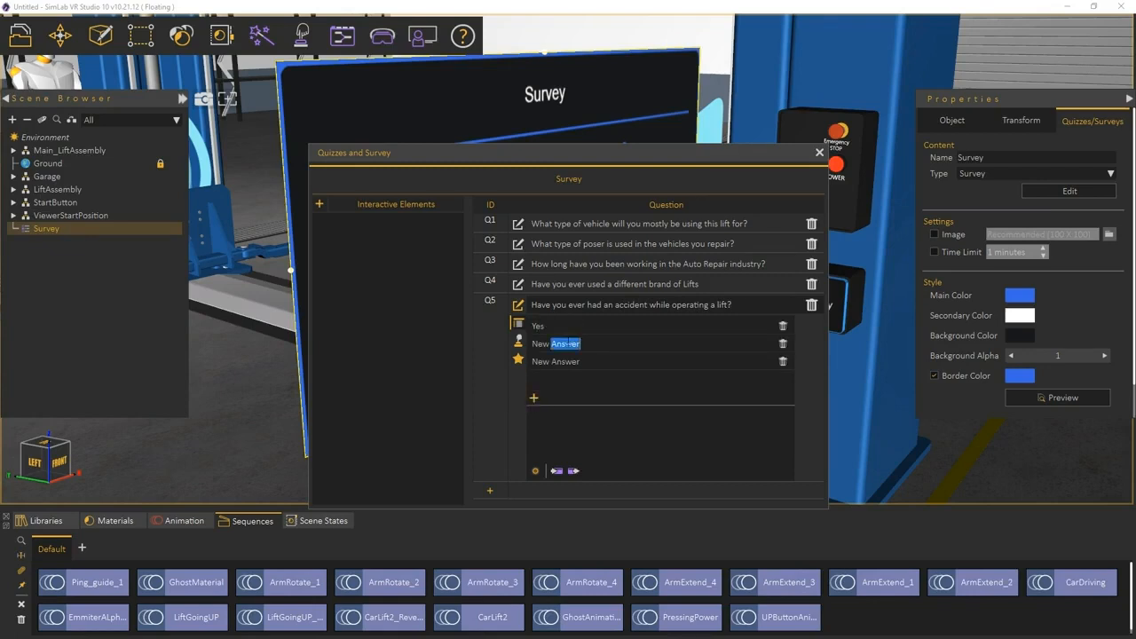
text(No)
triple_click(569, 361)
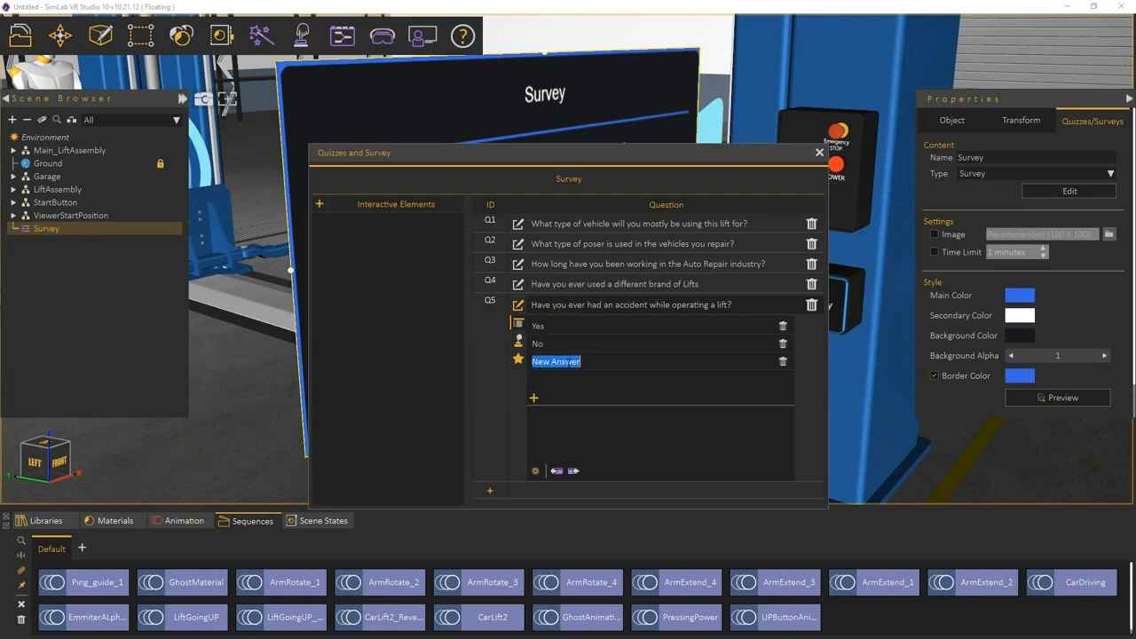
key(BackSpace)
text(I have never operated a lift before)
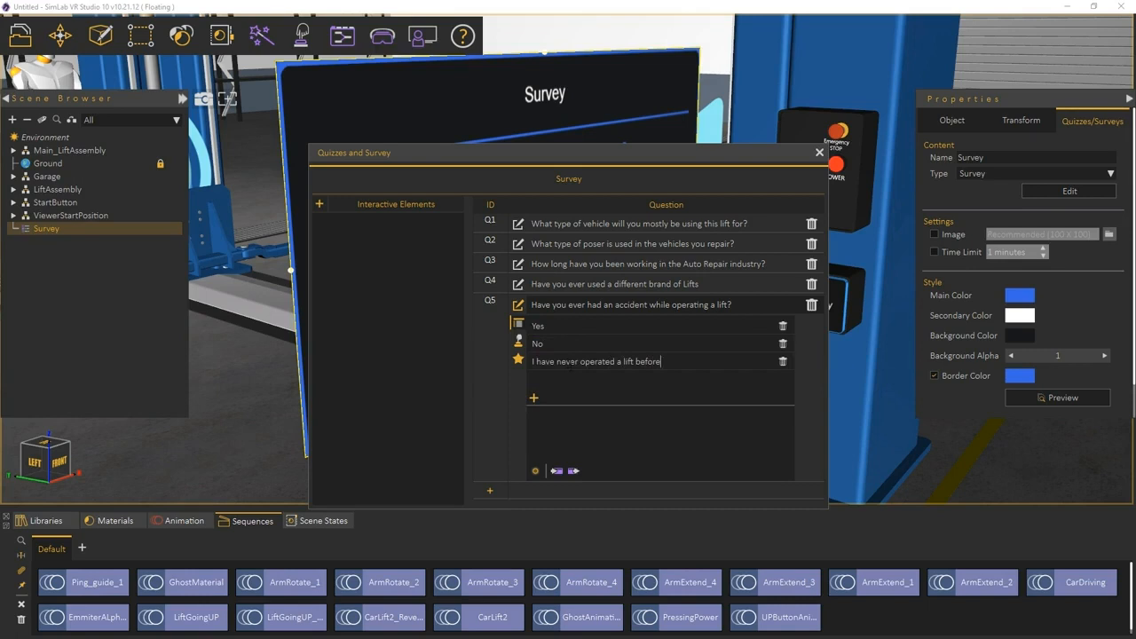
Add a sixth question answered through interactive scene elements, reading "Which component do you think might wear out often?".
click(490, 494)
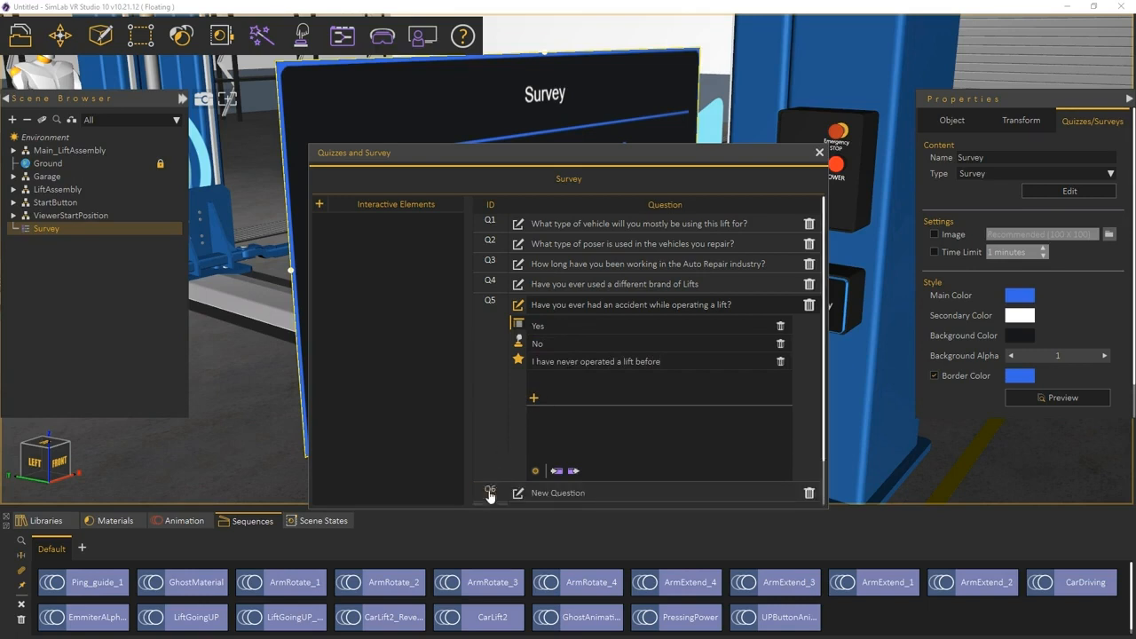
click(507, 478)
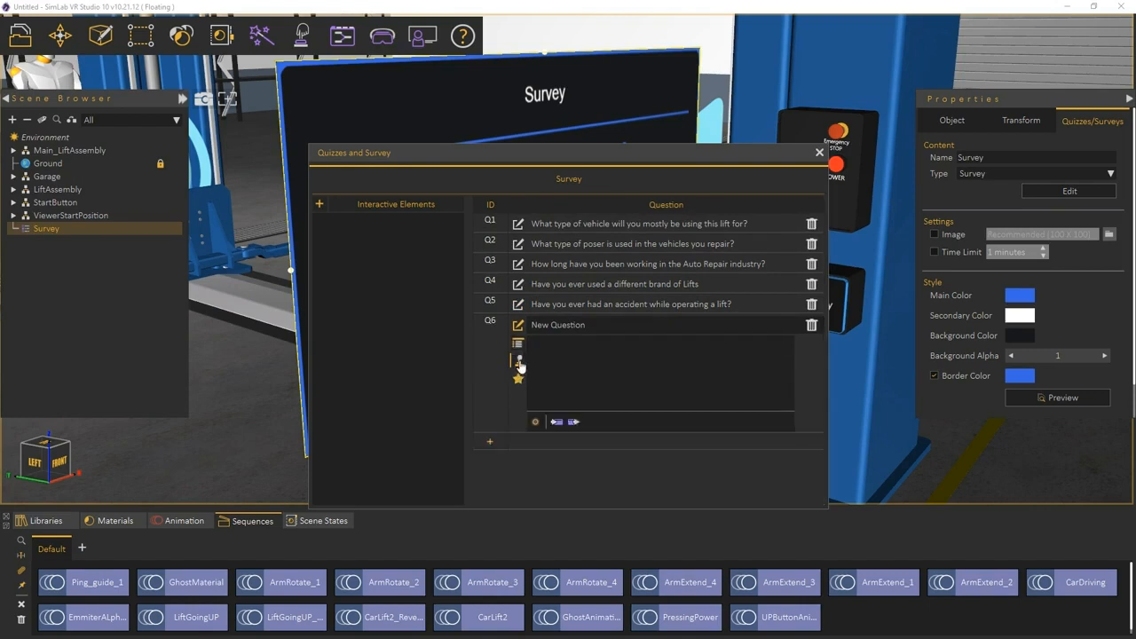
triple_click(586, 325)
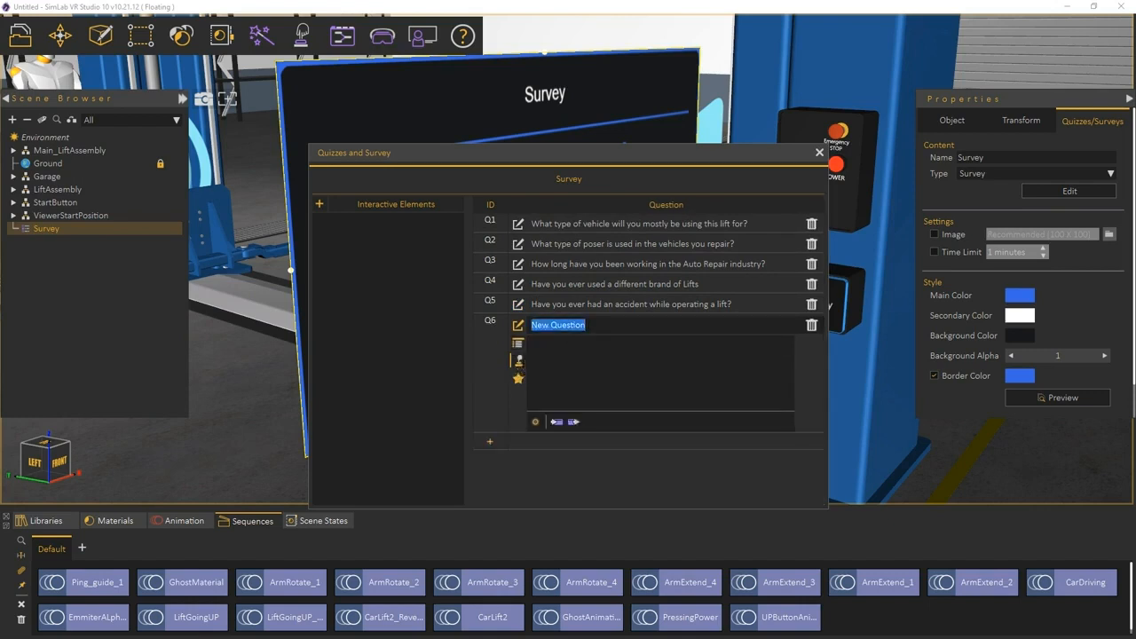
text(Which componen)
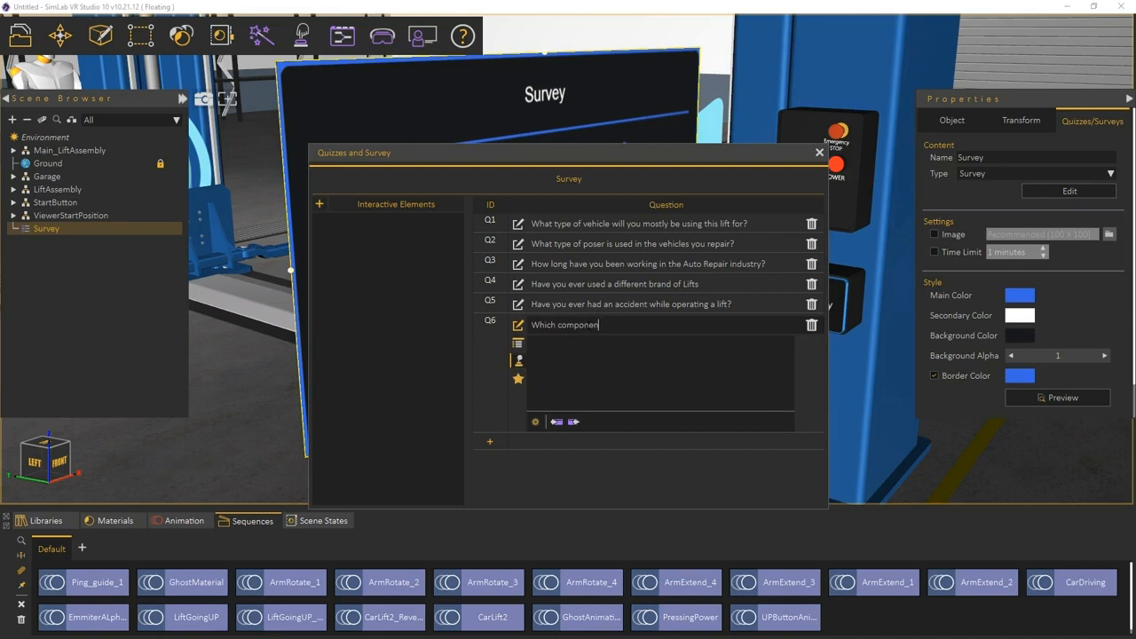
text(t do you think might wear out often?)
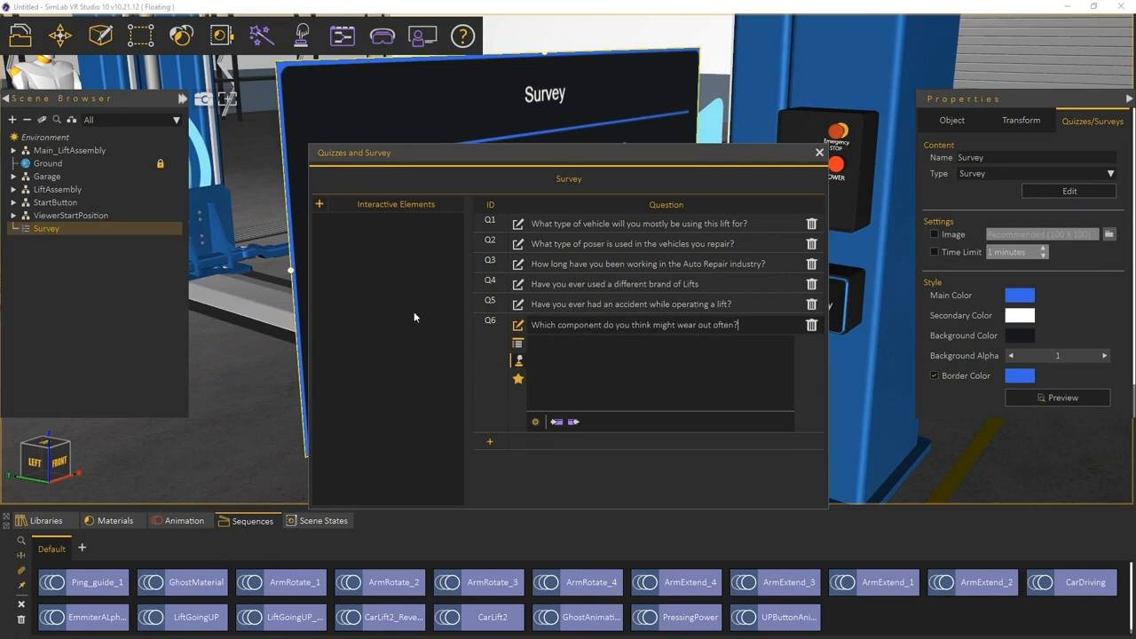
Select the Tip groups at the ends of the four lift arms and add them to the survey's interactive elements.
drag(429, 166, 395, 436)
middle_drag(338, 266, 666, 311)
click(726, 351)
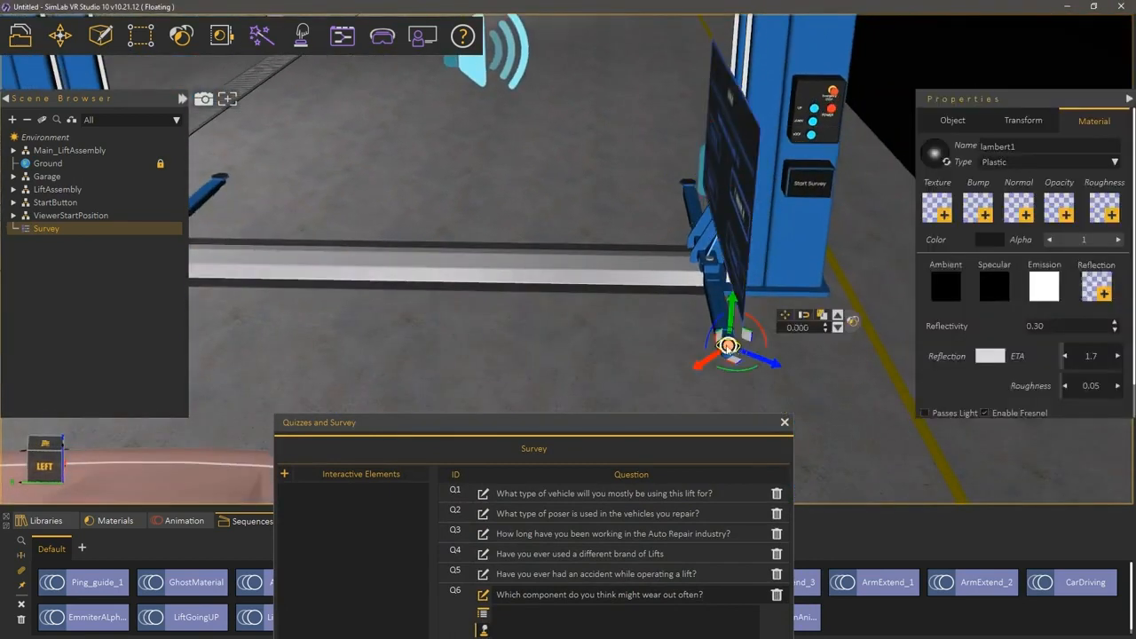
middle_drag(498, 260, 374, 311)
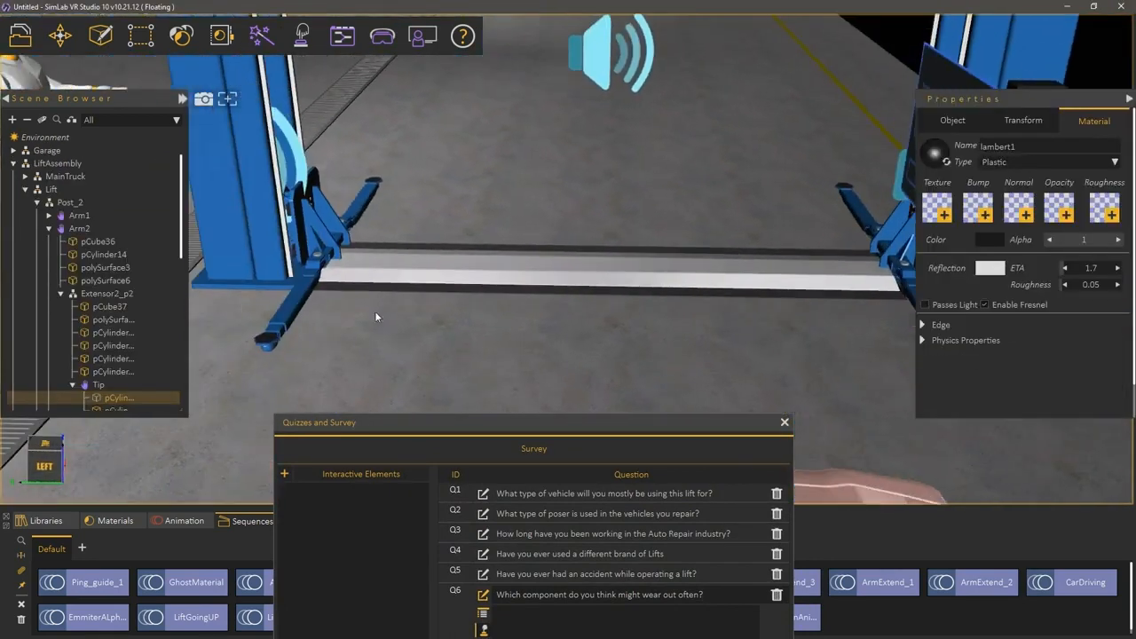
click(275, 340)
click(374, 184)
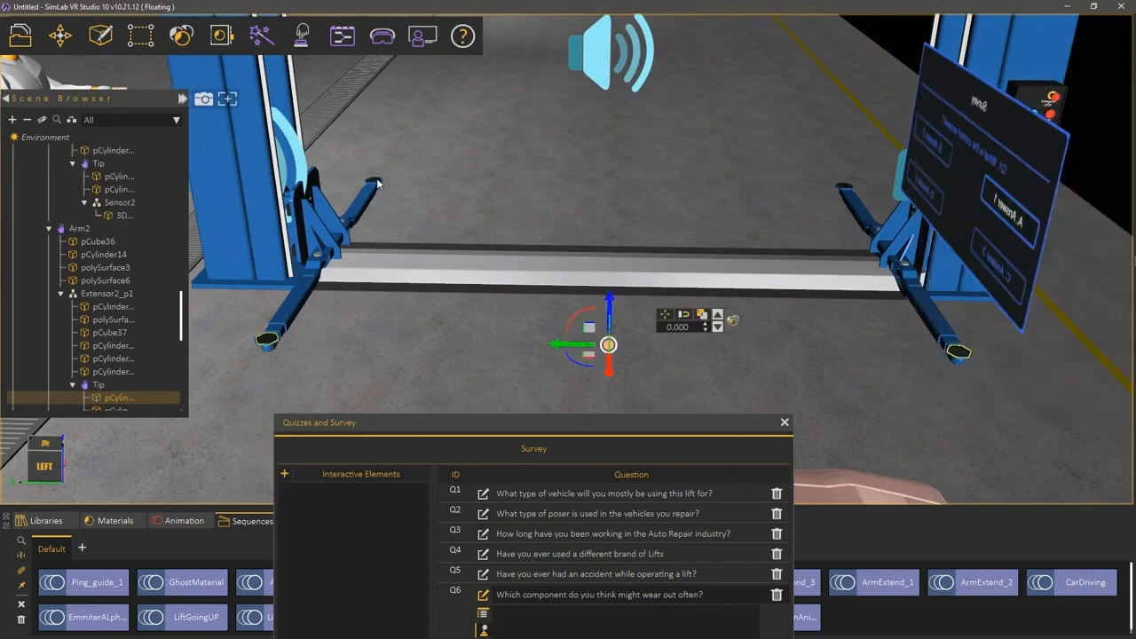
middle_drag(629, 177, 795, 185)
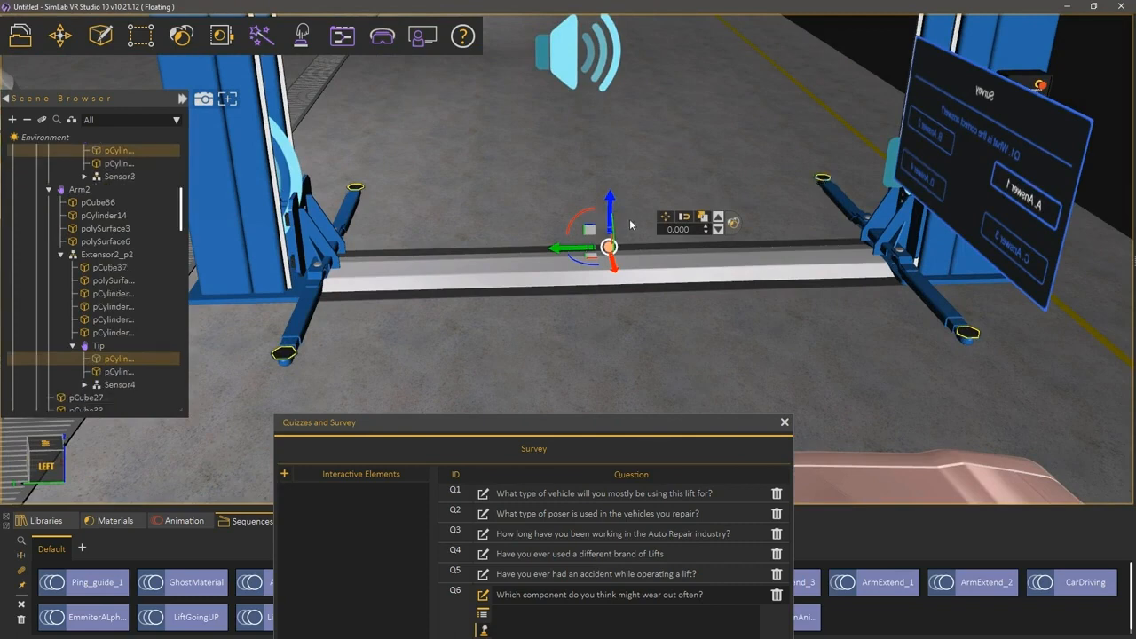
click(718, 218)
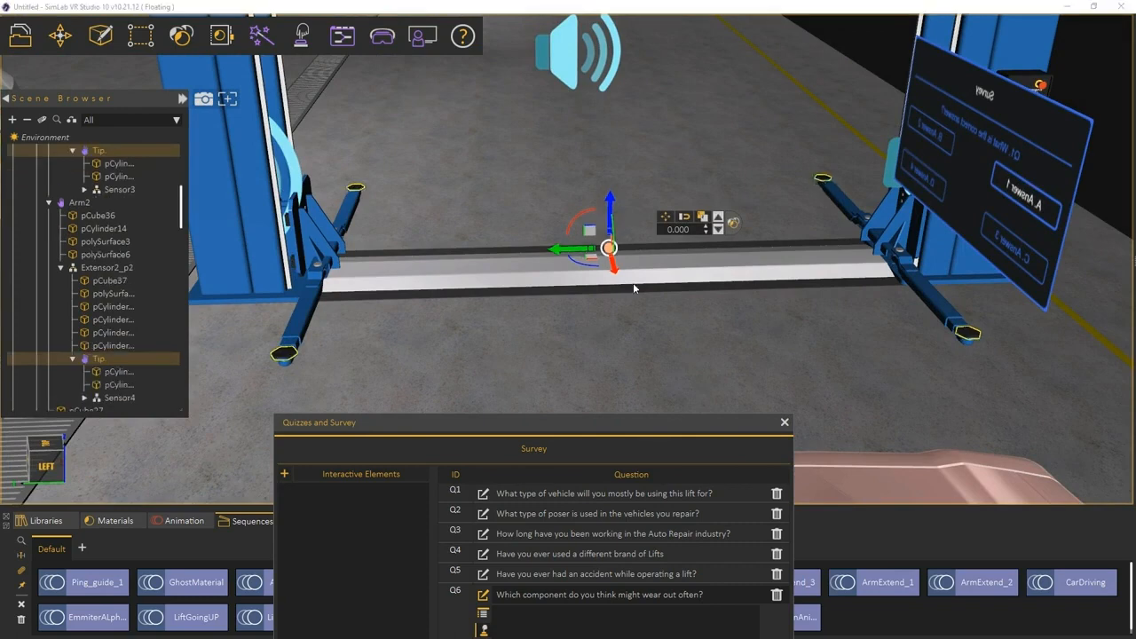
click(285, 474)
Select the whole Panel group with the lift's control buttons and add it to the interactive elements.
middle_drag(718, 208, 674, 235)
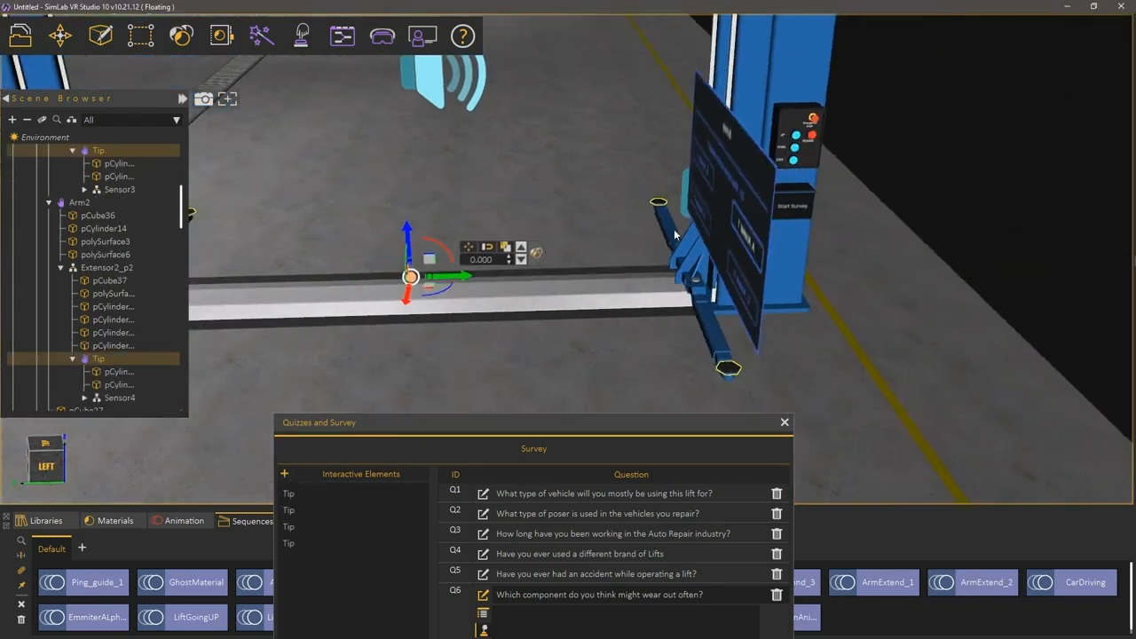
click(796, 124)
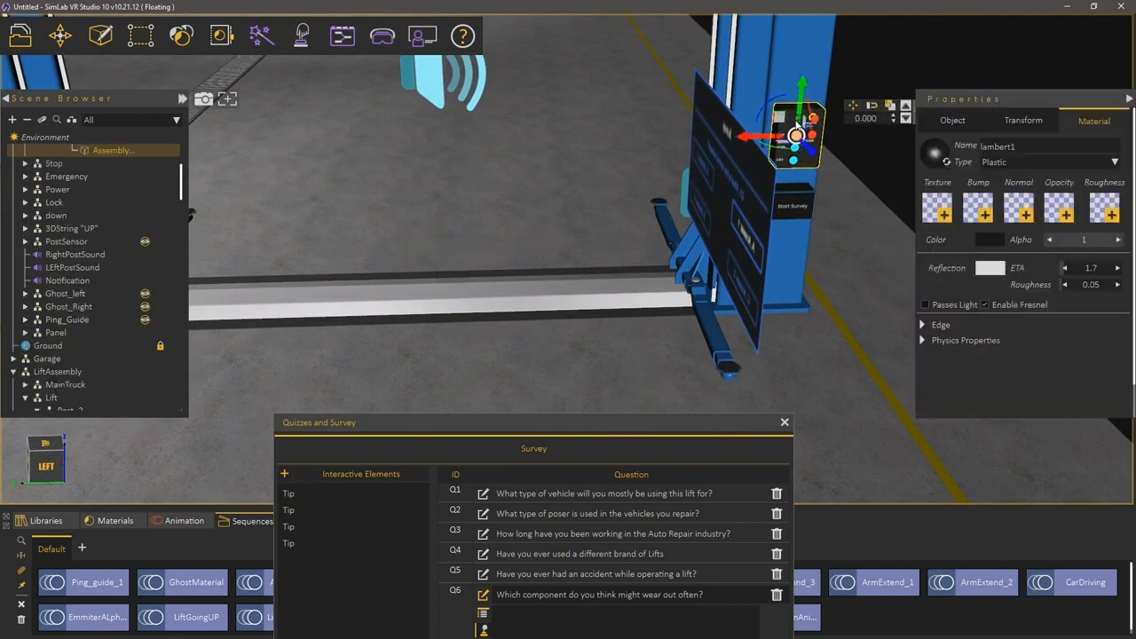
click(905, 108)
click(905, 108)
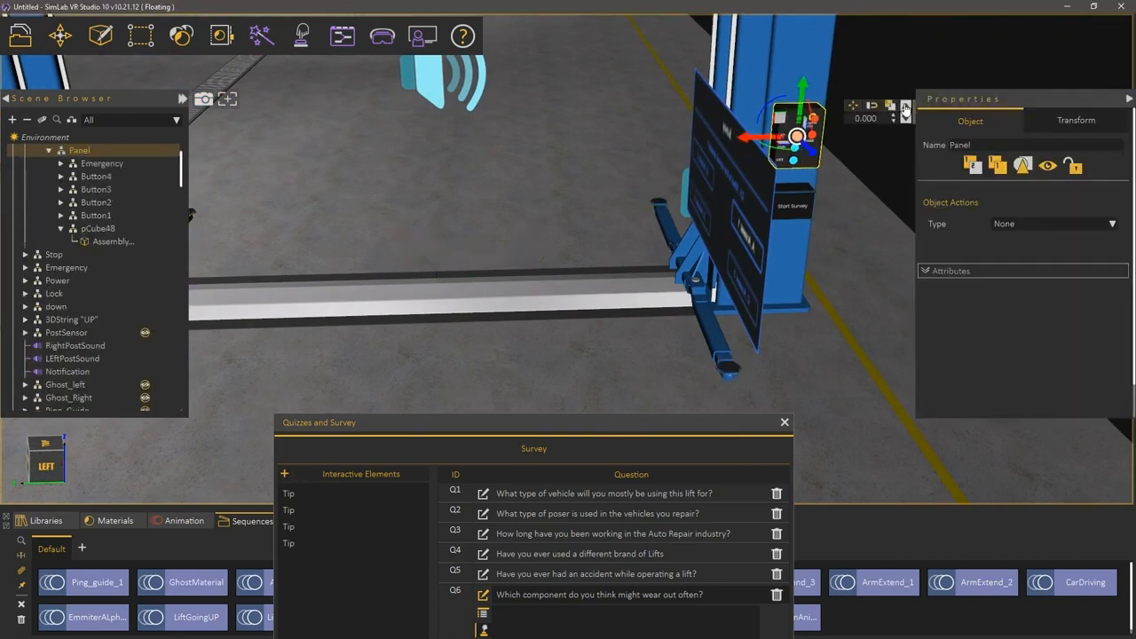
click(285, 473)
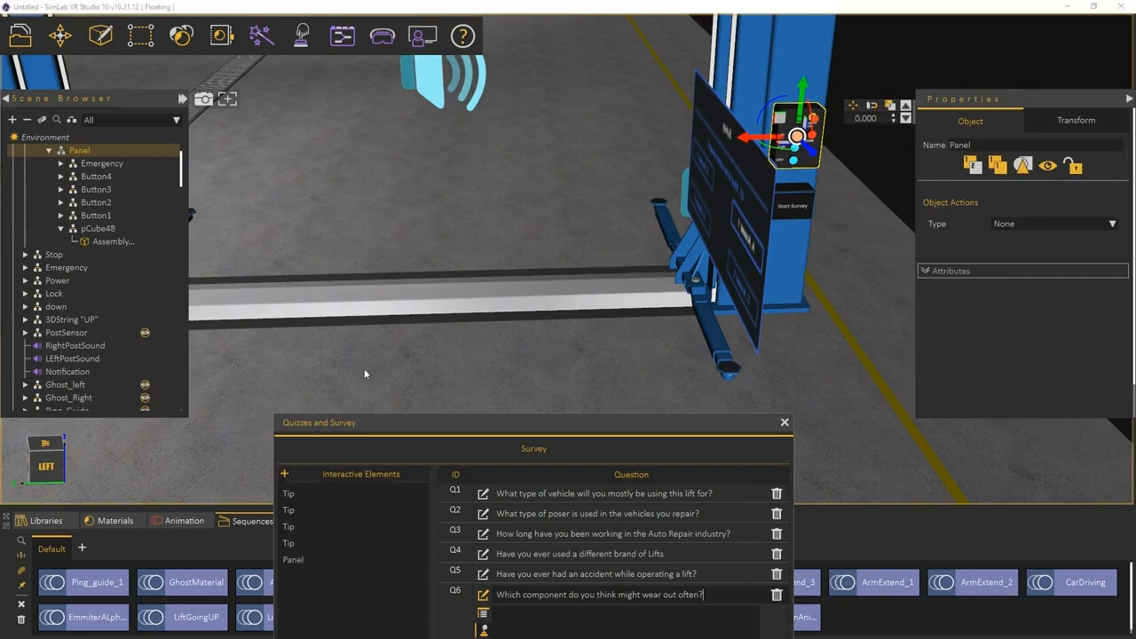
Select the whole Post_2 group, the lift post carrying the control panel, and add it to the survey's interactive elements.
click(750, 88)
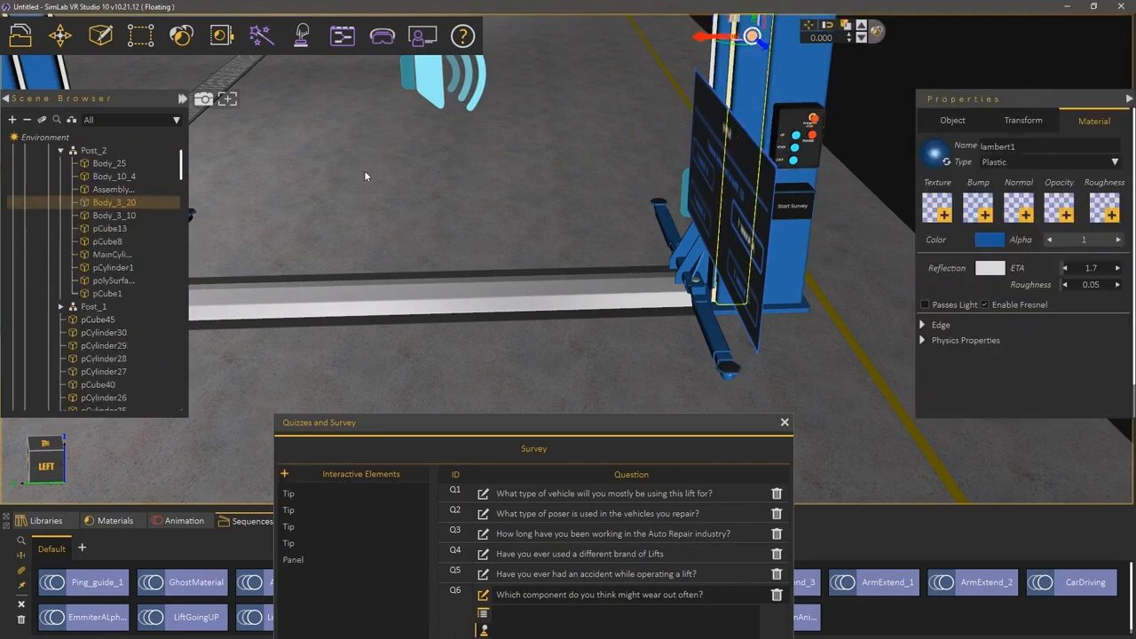
click(93, 150)
drag(550, 155, 424, 246)
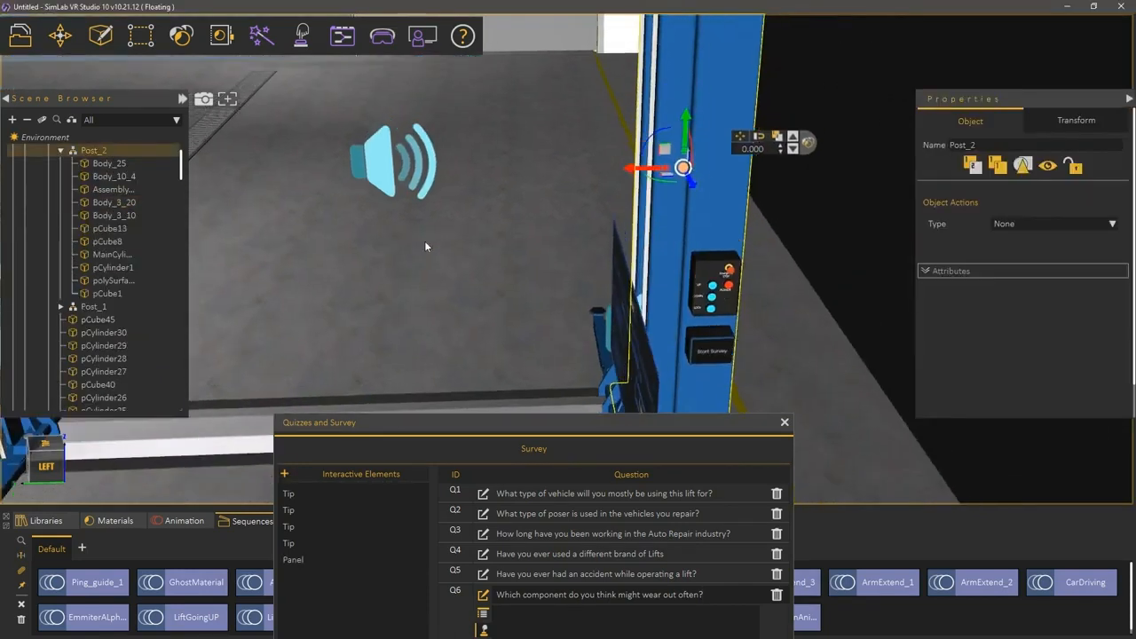
scroll(425, 240, down, 5)
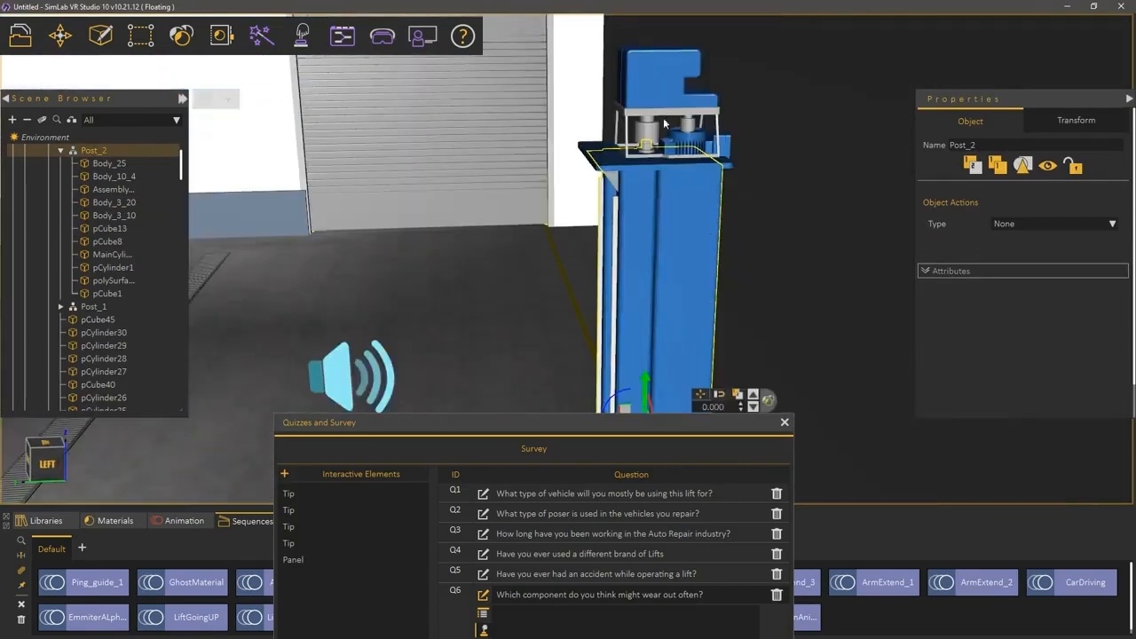
drag(464, 246, 501, 238)
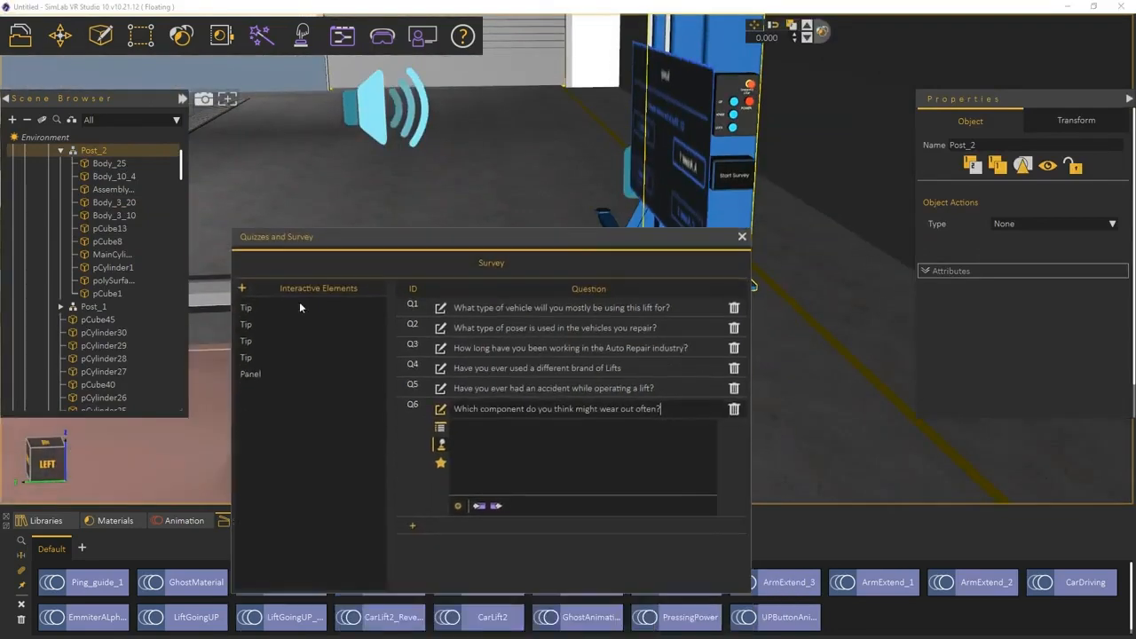
click(242, 289)
Assign the four Tip elements and the Panel element as answers to the sixth question.
click(377, 308)
click(378, 325)
click(377, 342)
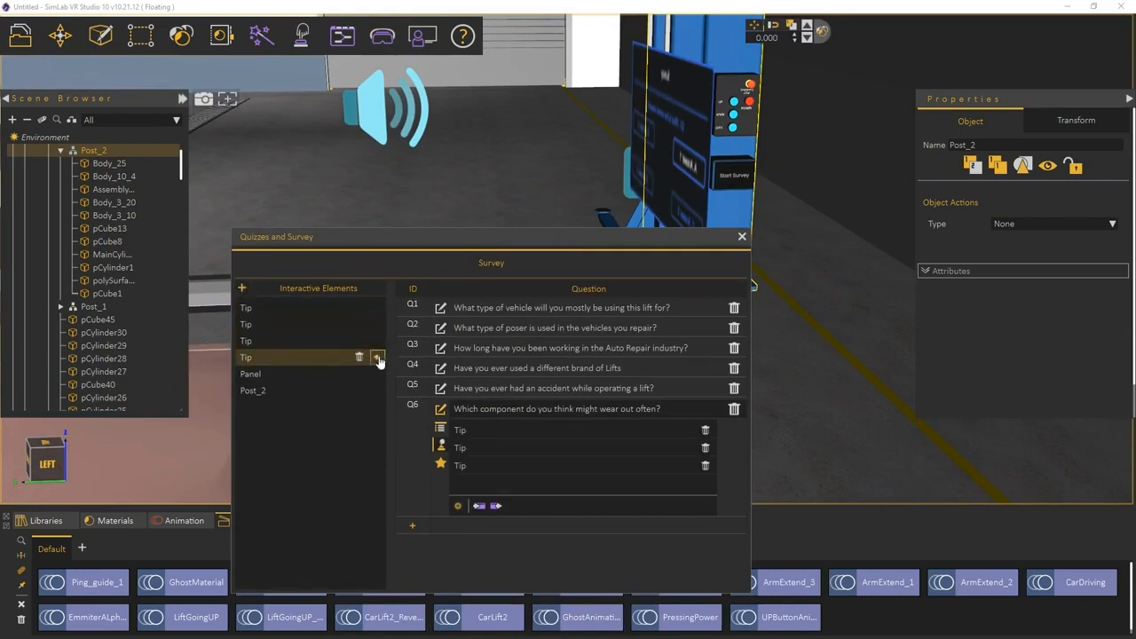
click(377, 359)
click(377, 375)
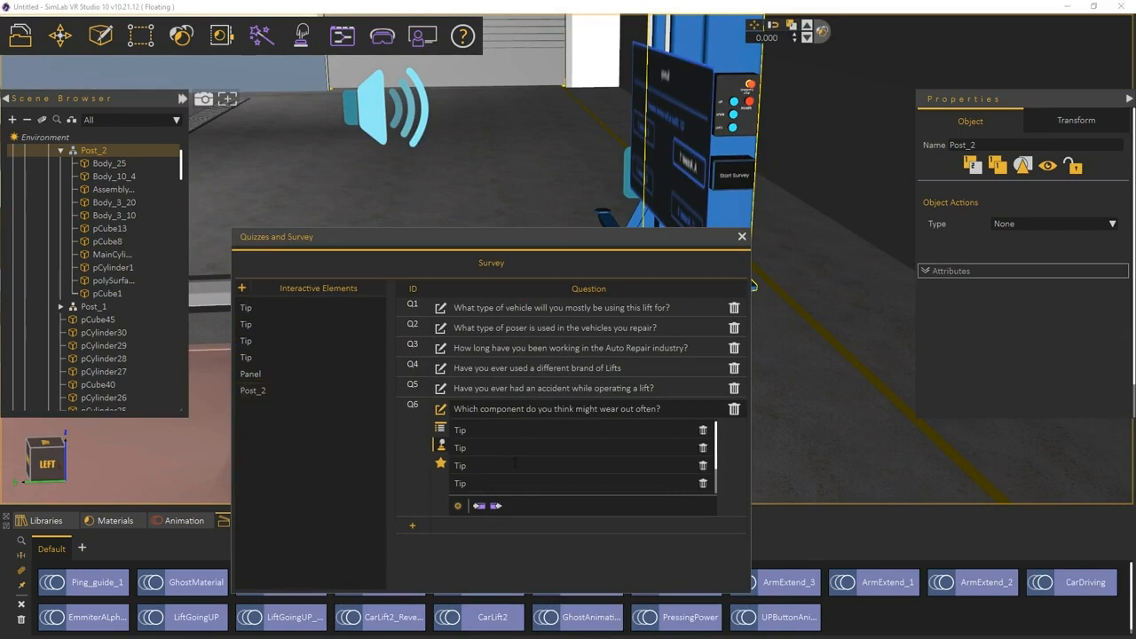
Add a seventh question with a star-rating answer, reading "How do you rate the learning experience?", choose its star scale and close the survey editor.
click(412, 528)
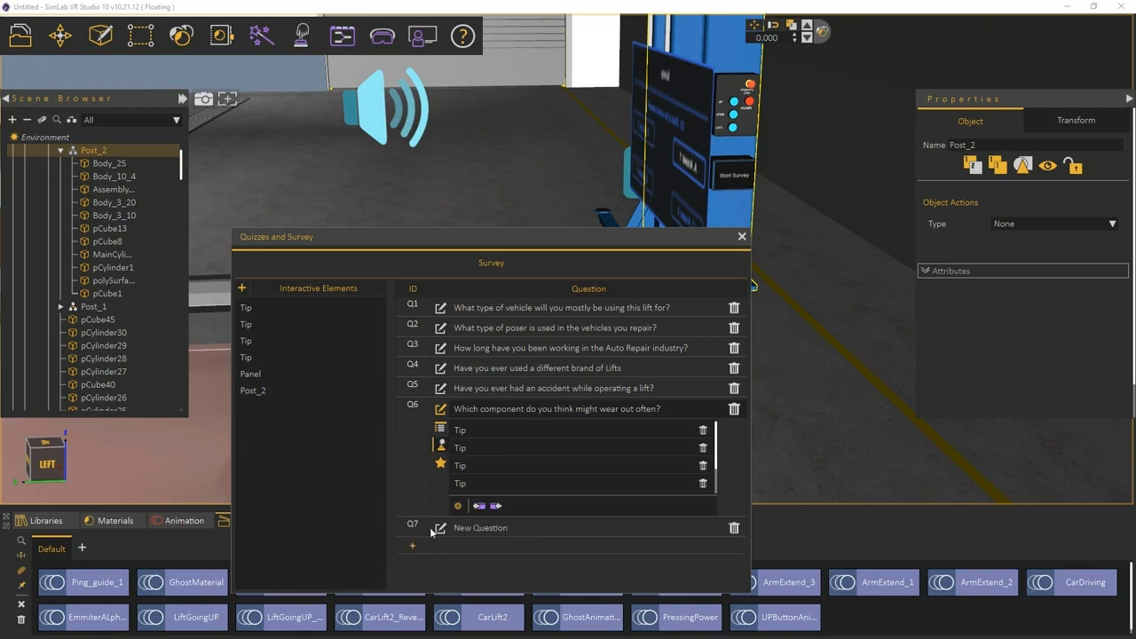
click(439, 529)
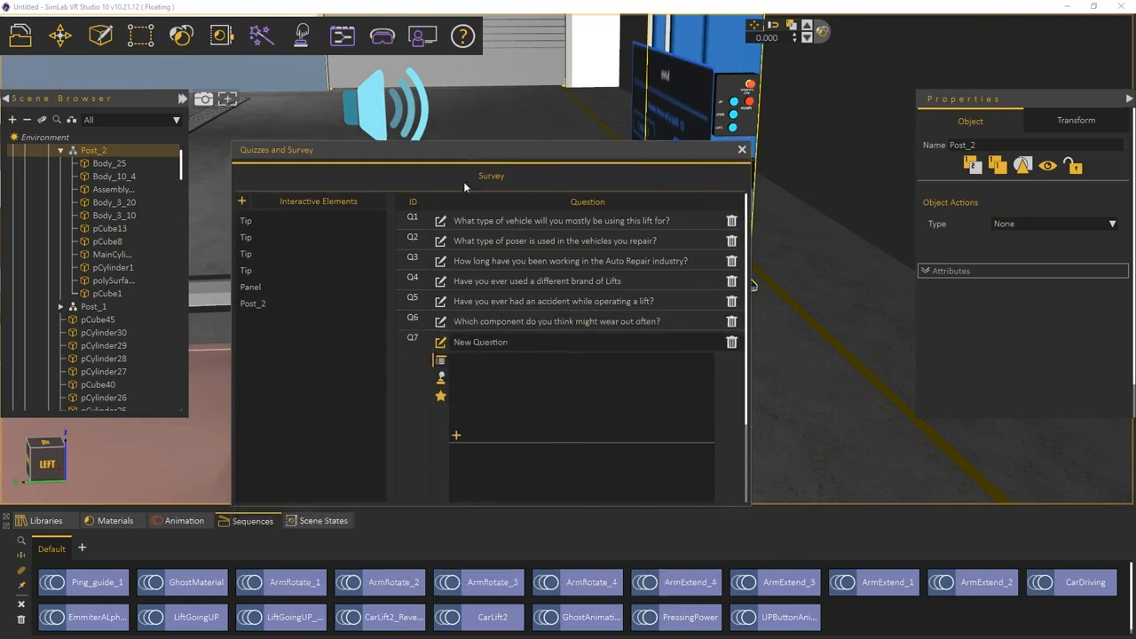
click(441, 397)
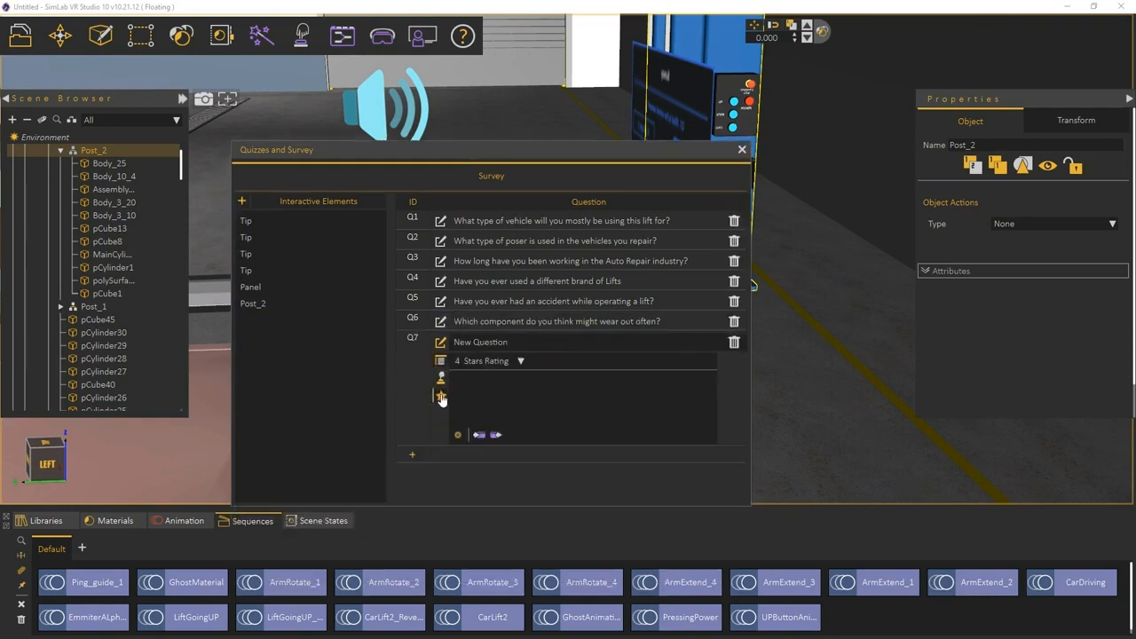
triple_click(517, 342)
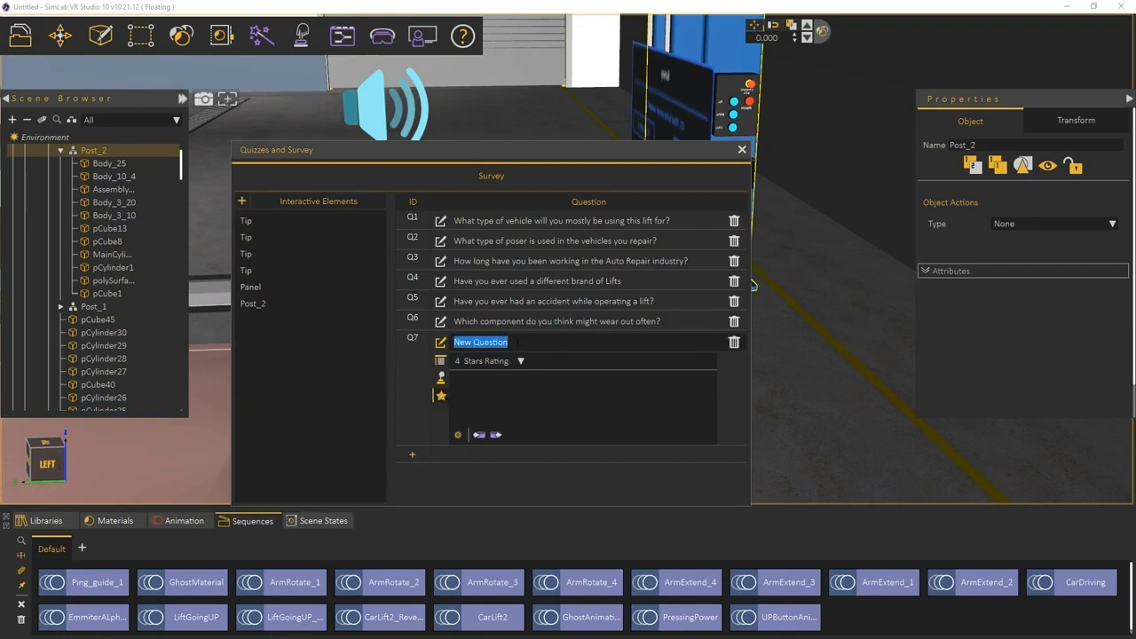
text(How do you rate the learning expe)
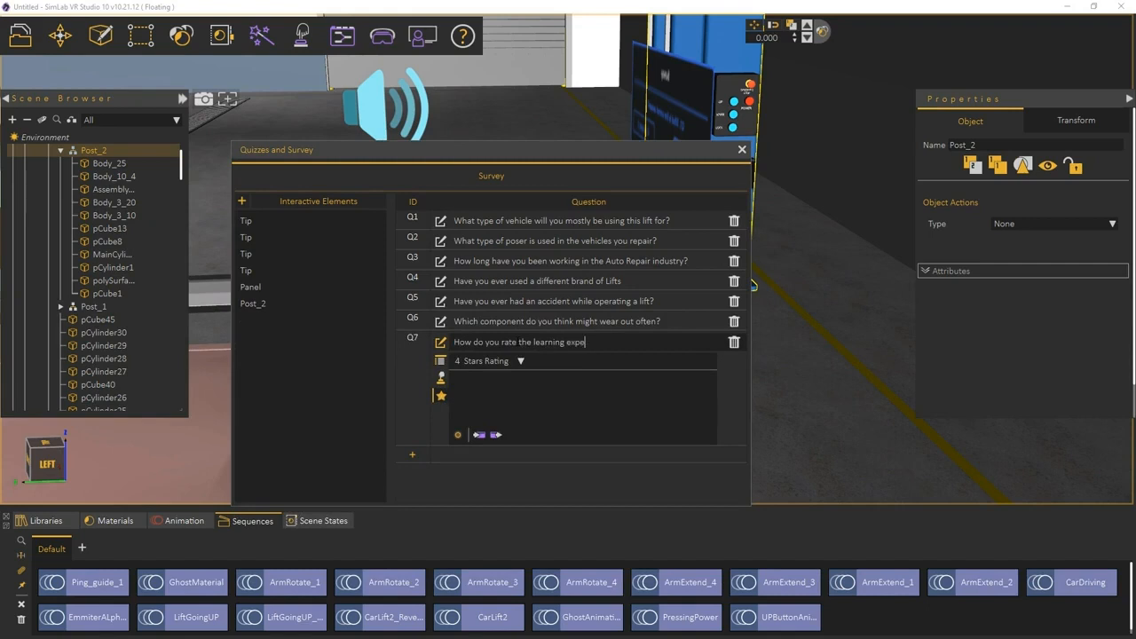
text(rience?)
click(484, 366)
click(485, 378)
click(743, 150)
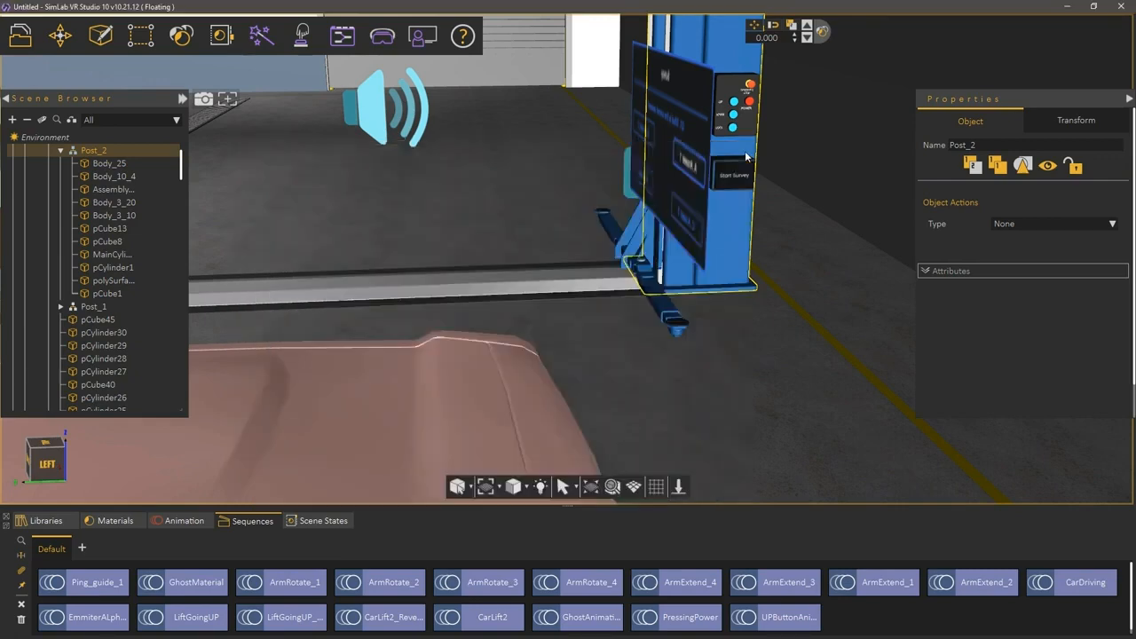
In the Training Builder, add a Node Triggered event with the Start Survey button's Assembly-5 as its scene node.
middle_drag(753, 197, 590, 292)
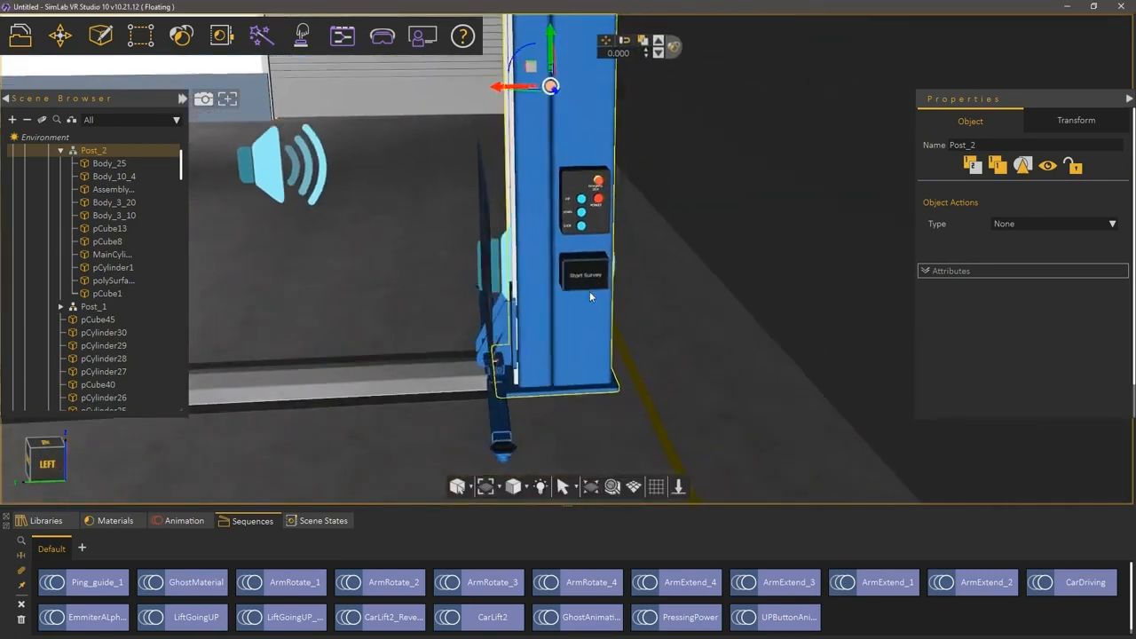
scroll(589, 292, up, 1)
click(593, 283)
middle_drag(622, 387, 551, 366)
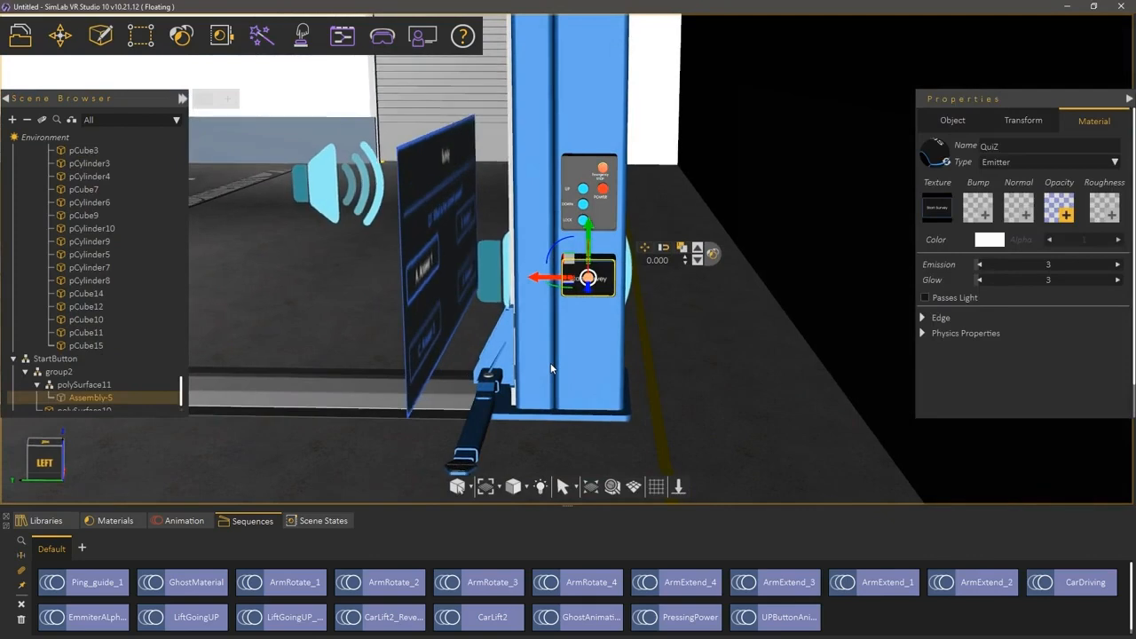
click(344, 39)
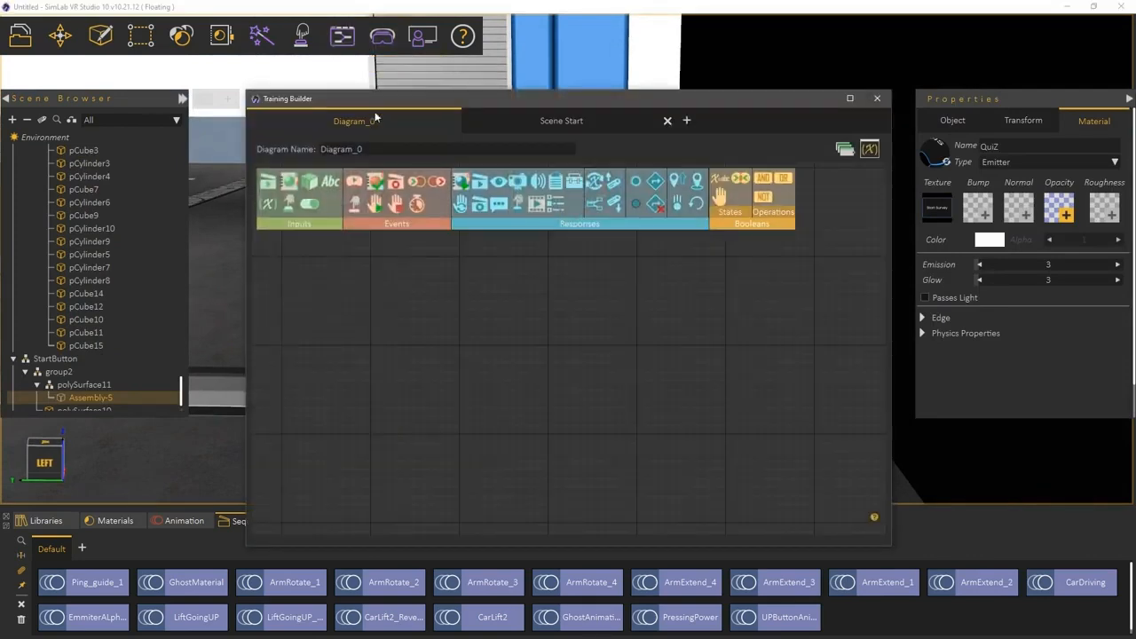
drag(353, 204, 380, 312)
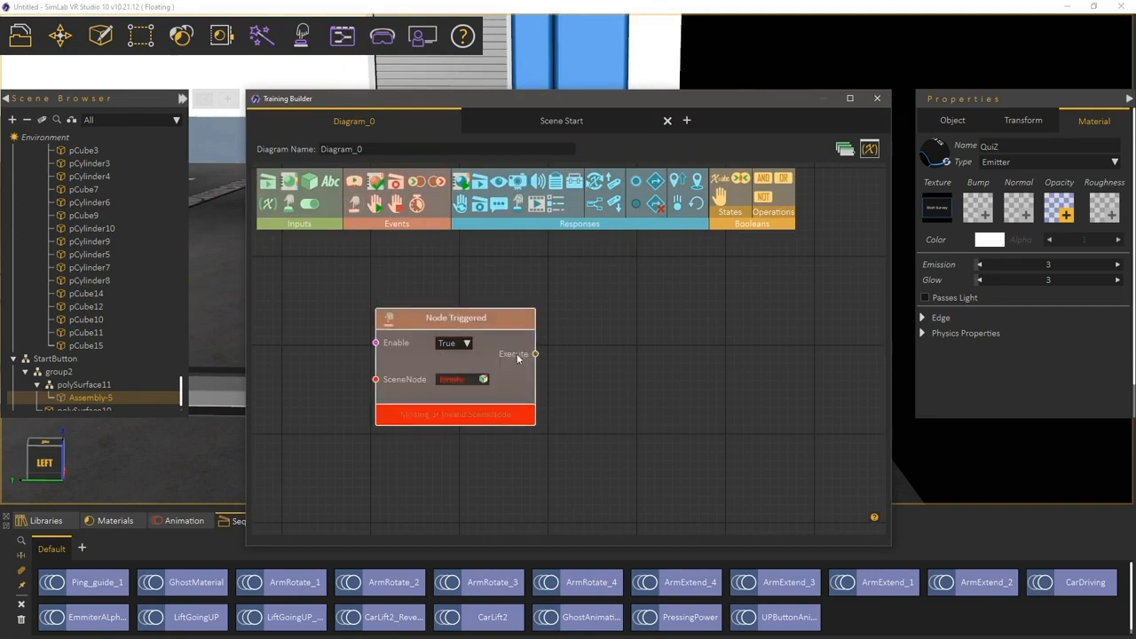
click(483, 380)
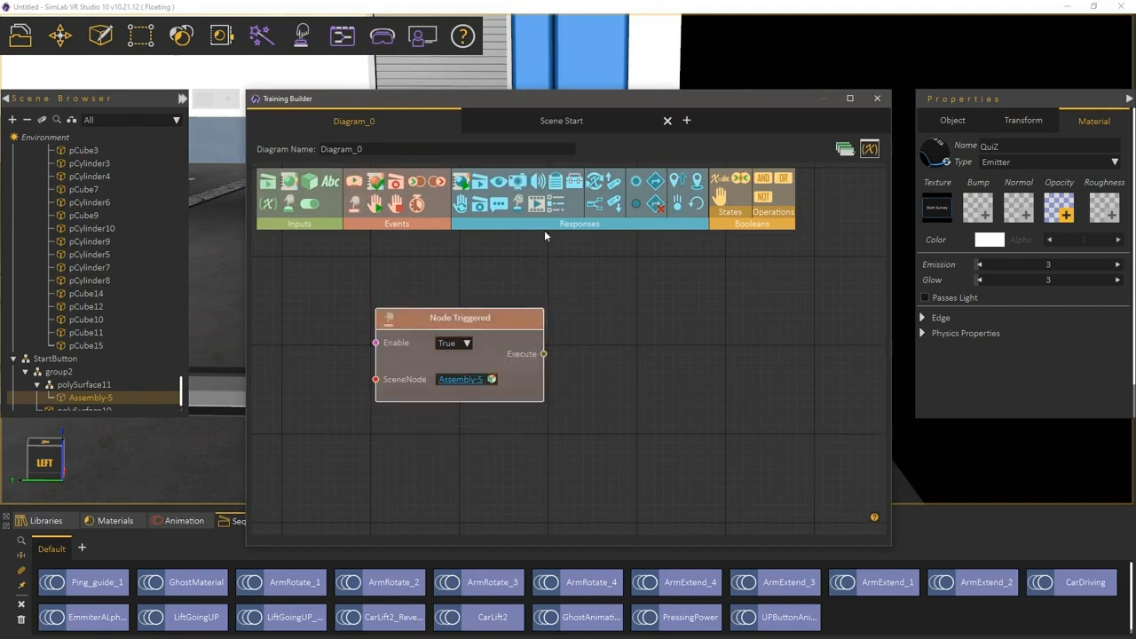
Add an Activate Quiz response for the Survey node, execute it from the Node Triggered event and close the Training Builder.
drag(559, 204, 648, 305)
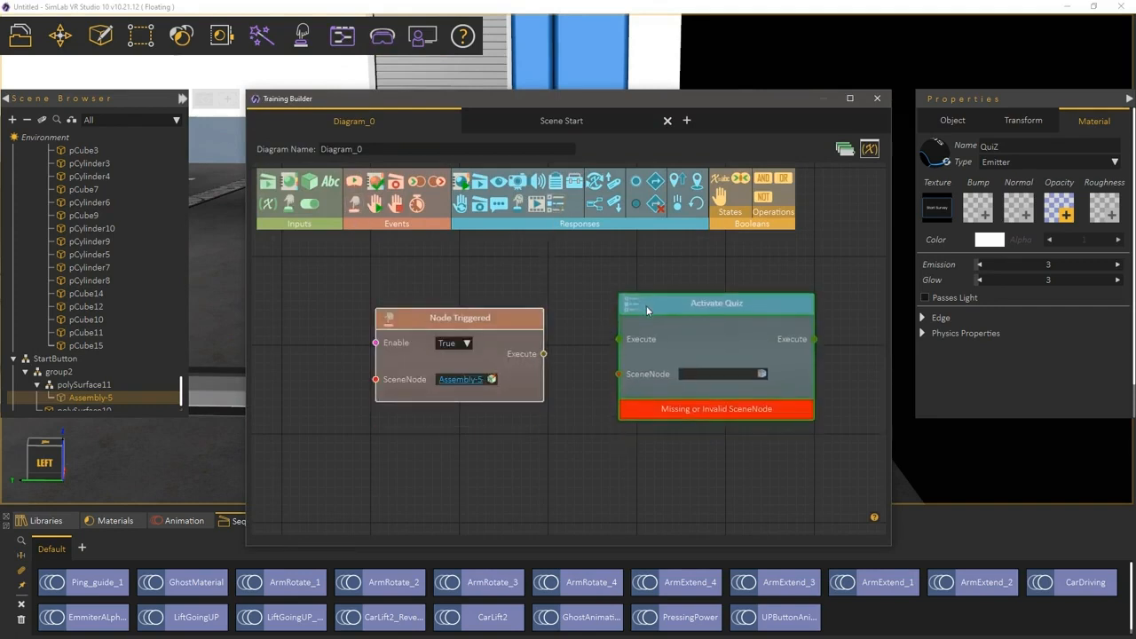
scroll(111, 250, down, 1)
click(46, 397)
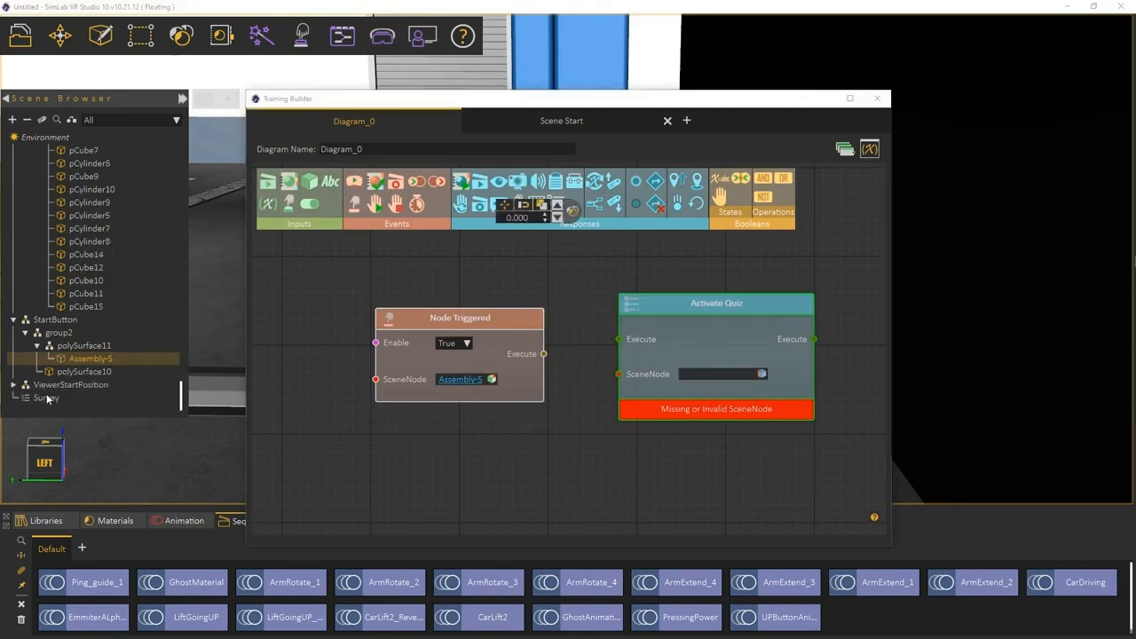
click(765, 374)
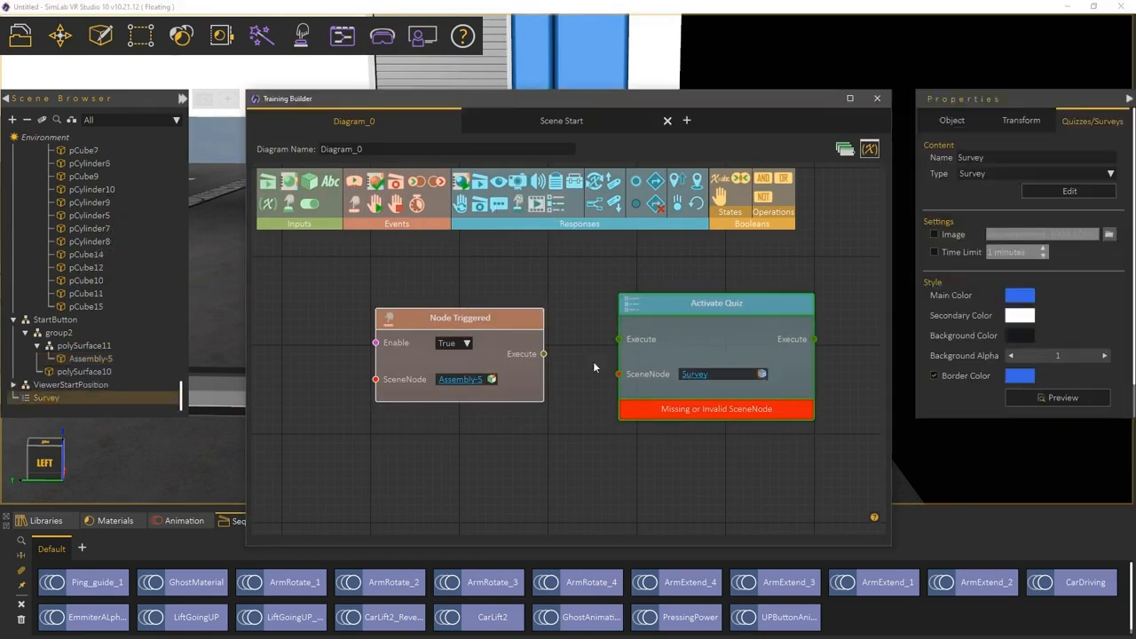
drag(544, 353, 618, 340)
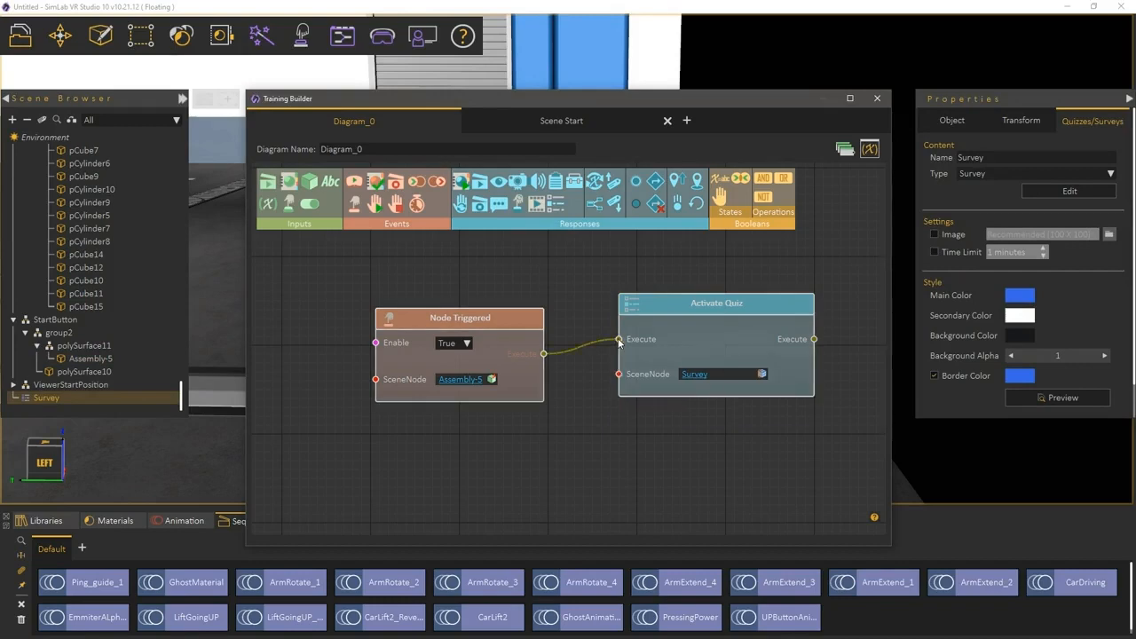
click(876, 99)
Raise the survey panel beside the lift post by about 0.17.
middle_drag(521, 344, 584, 365)
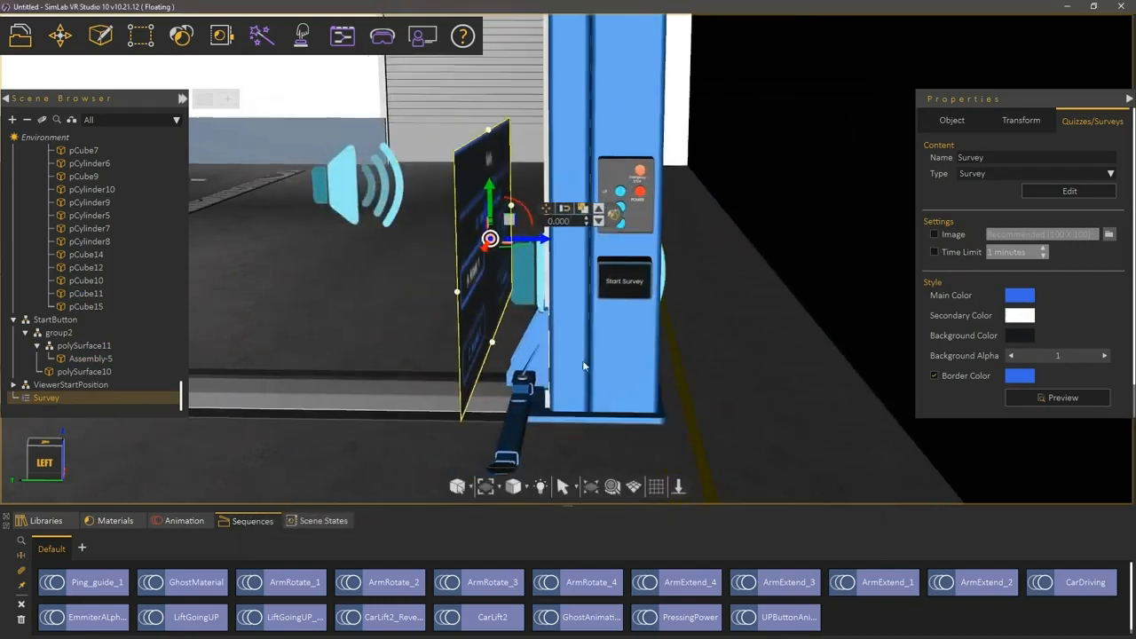
scroll(585, 337, down, 2)
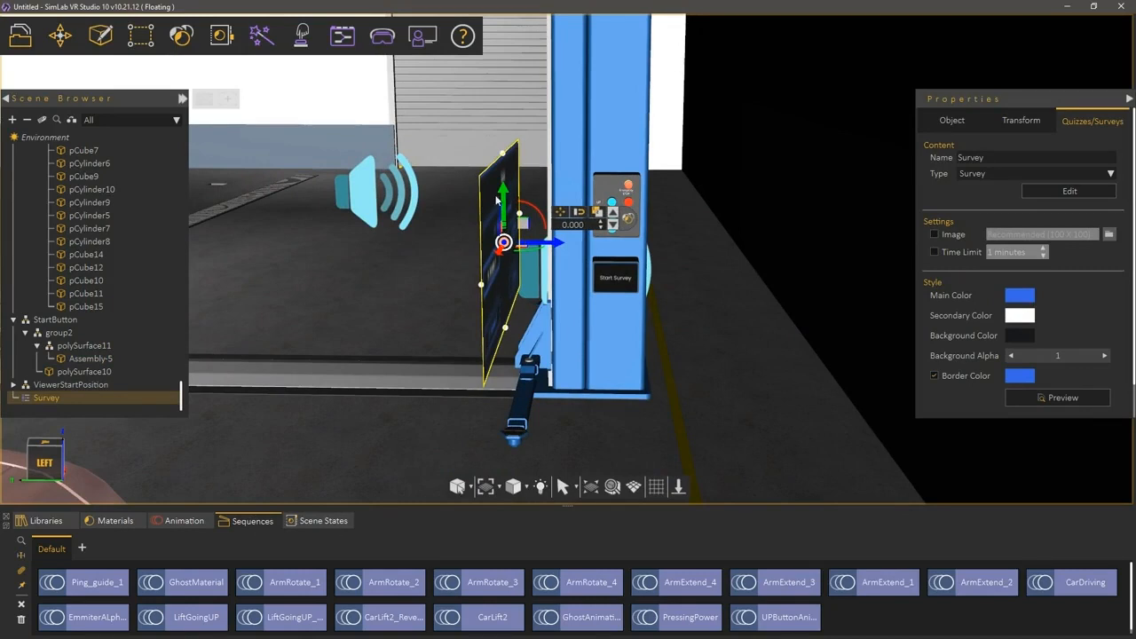
drag(503, 192, 504, 160)
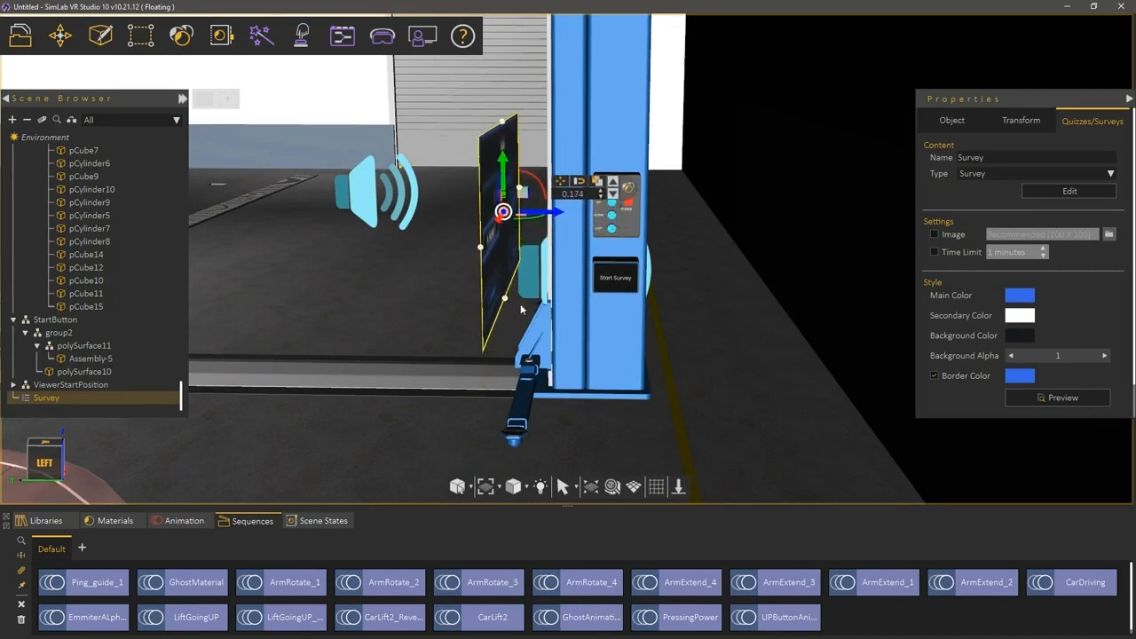
Show the scene in the VR Viewer using PC VR mode.
click(381, 36)
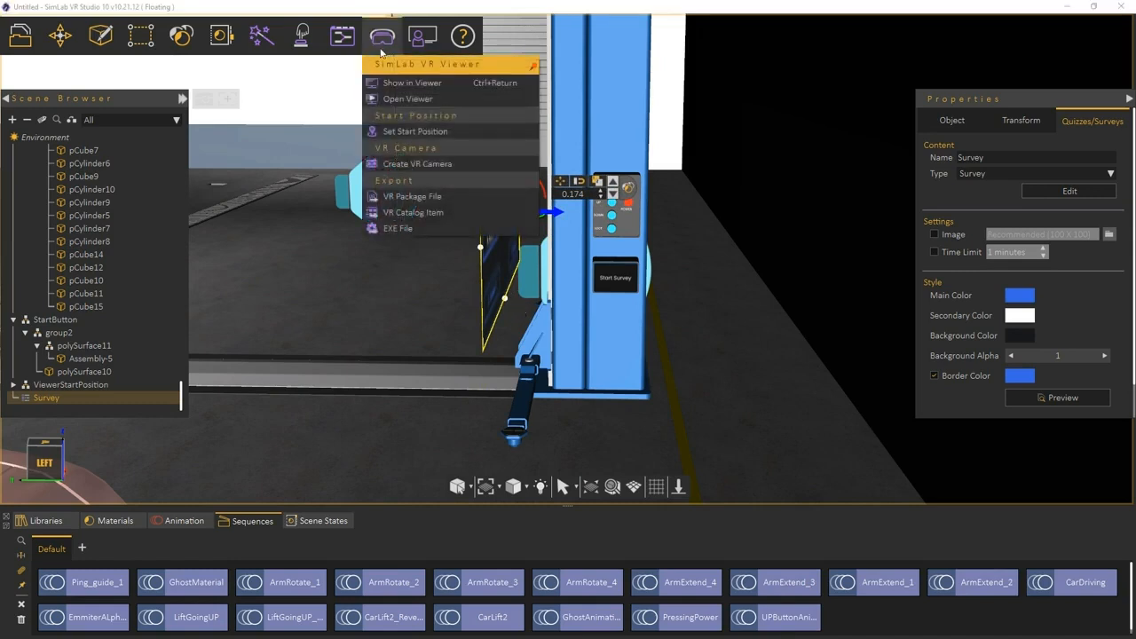
click(399, 81)
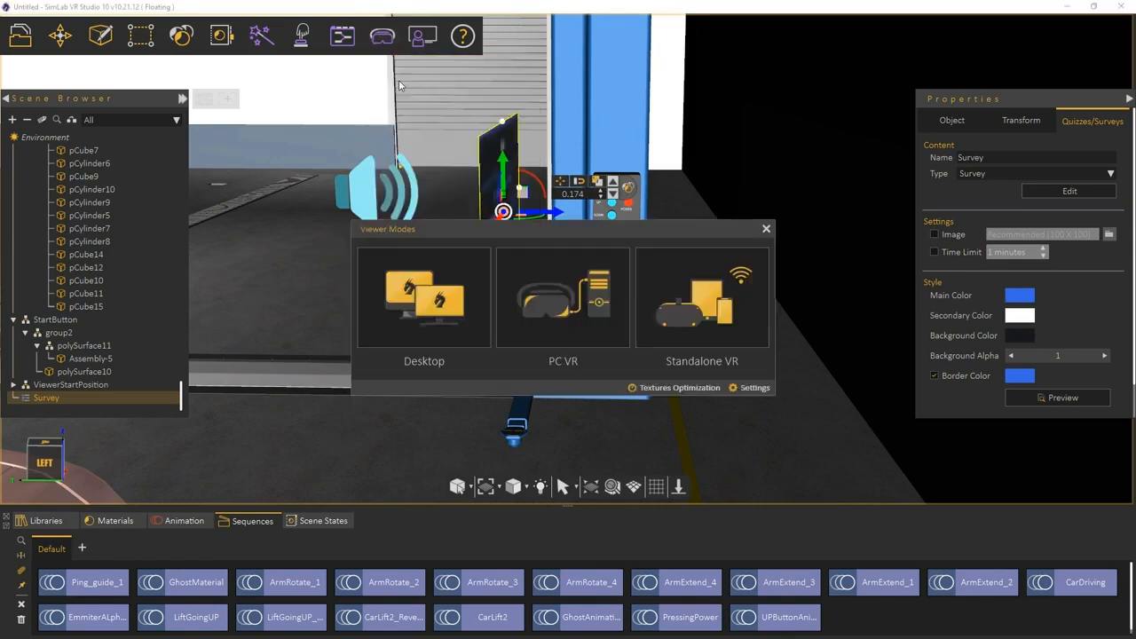
click(535, 287)
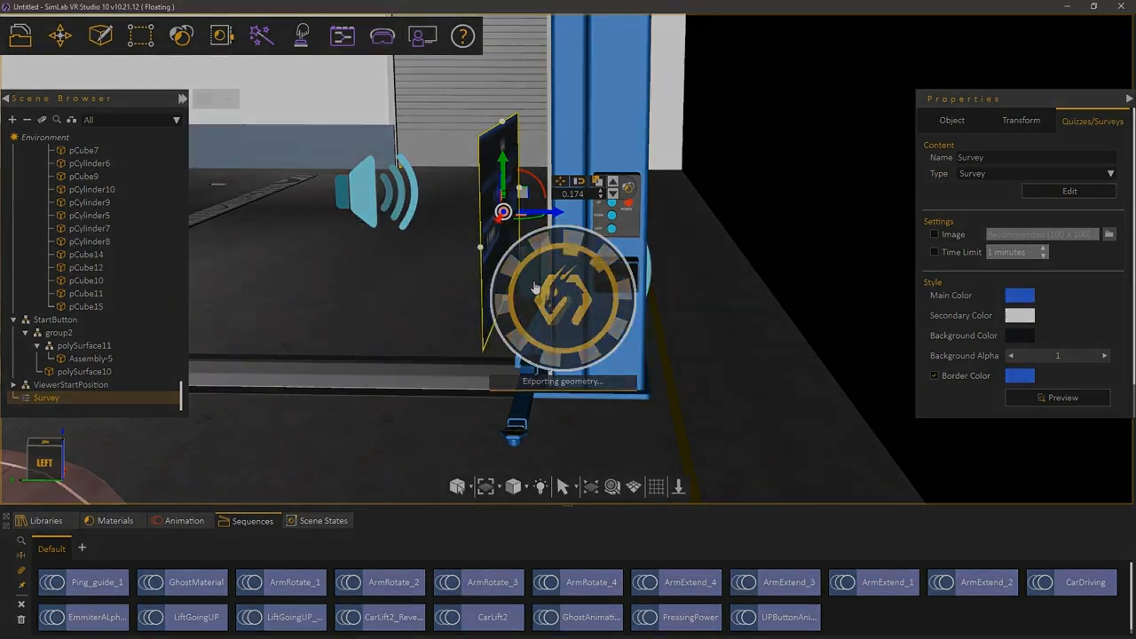